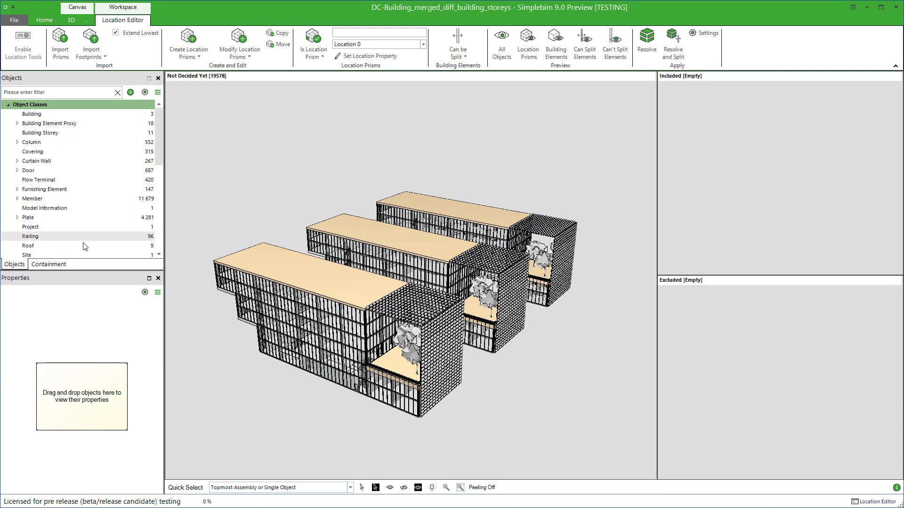
Step: Show the model's containment hierarchy and look at the building storeys under building A
left_click(66, 267)
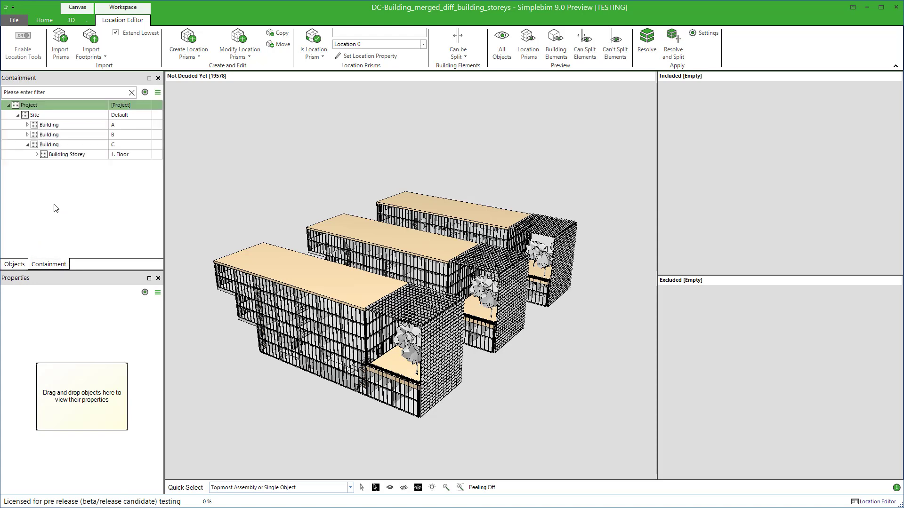
left_click(27, 125)
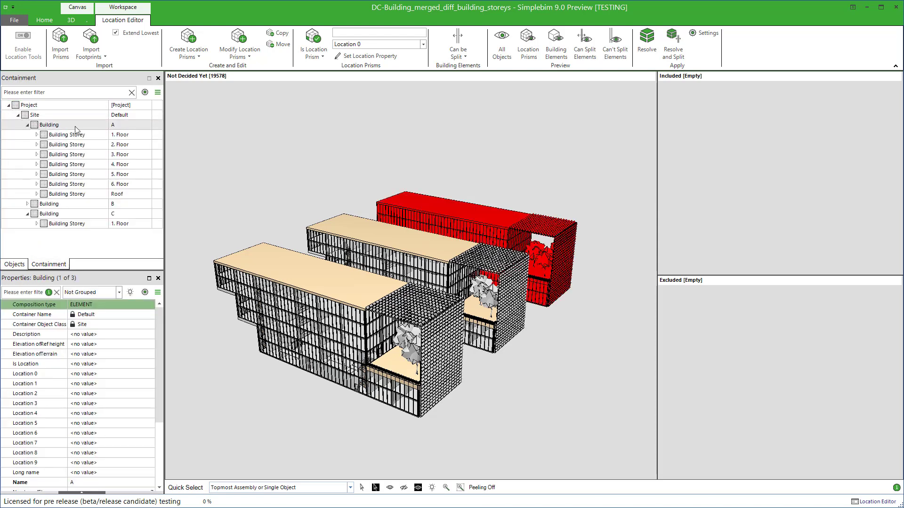
left_click(28, 124)
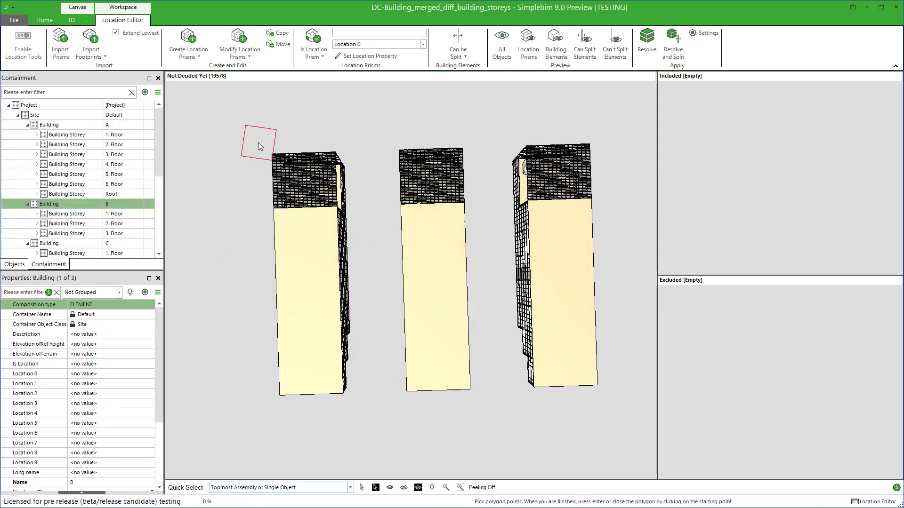
Step: Outline building A in plan with a four-point polygon to model location prisms for its storeys
left_click(258, 142)
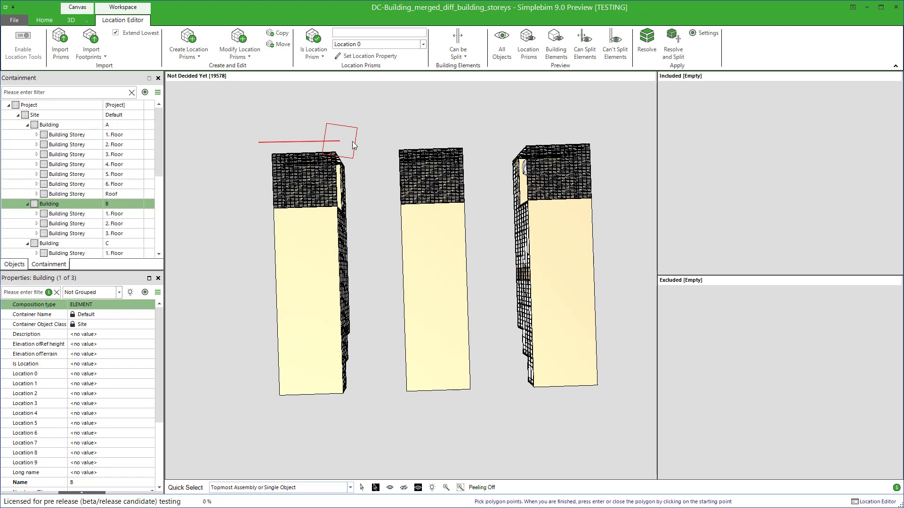
left_click(353, 143)
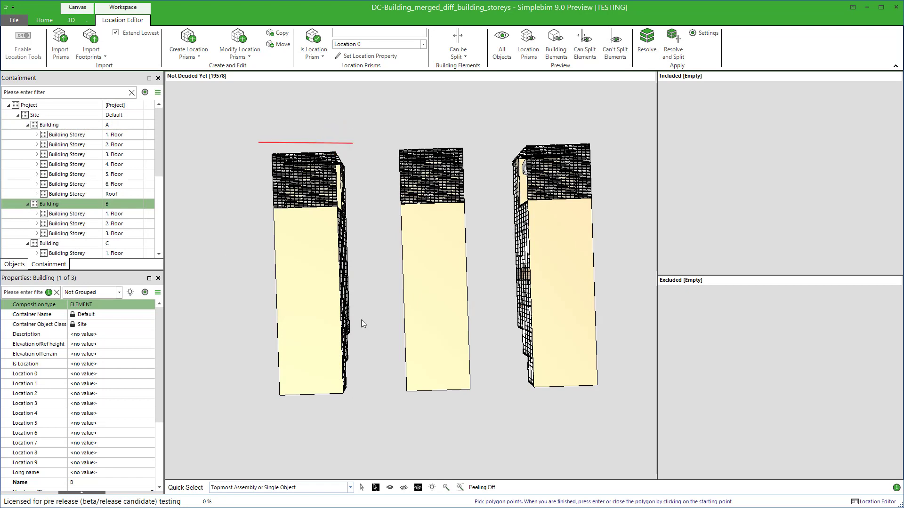
left_click(364, 418)
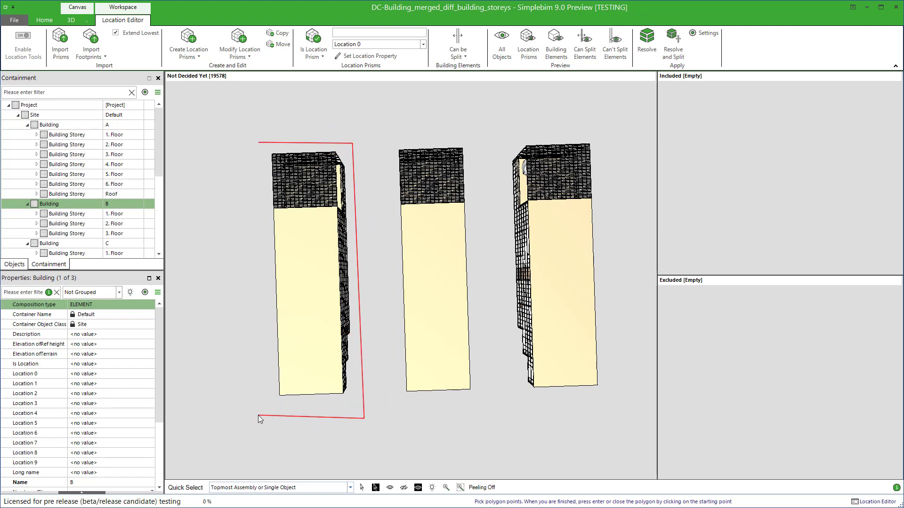
left_click(258, 416)
key("Return")
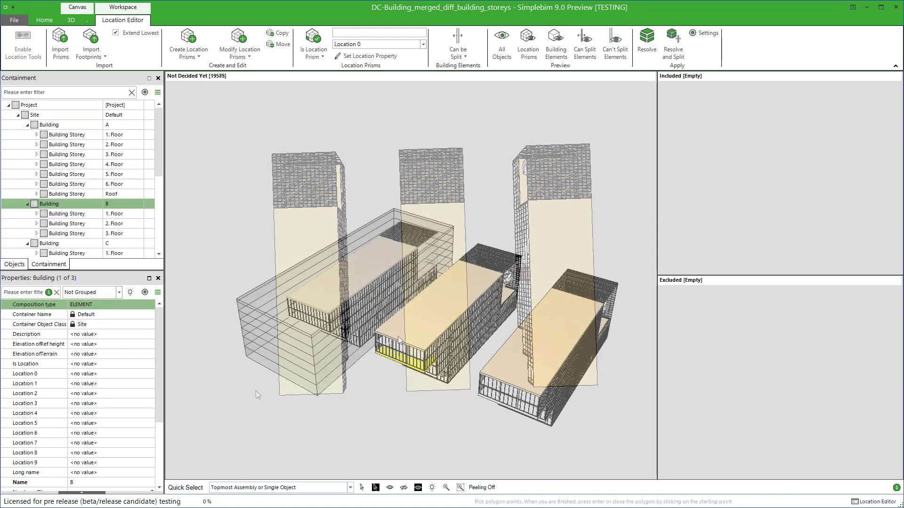
left_click(323, 351)
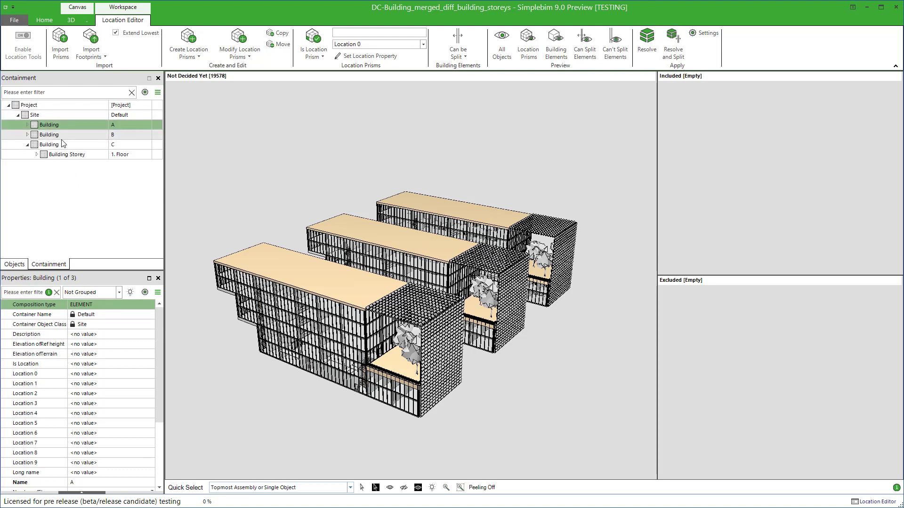
Step: Expand buildings A and B in the containment hierarchy to examine their building storeys
left_click(27, 125)
left_click(28, 125)
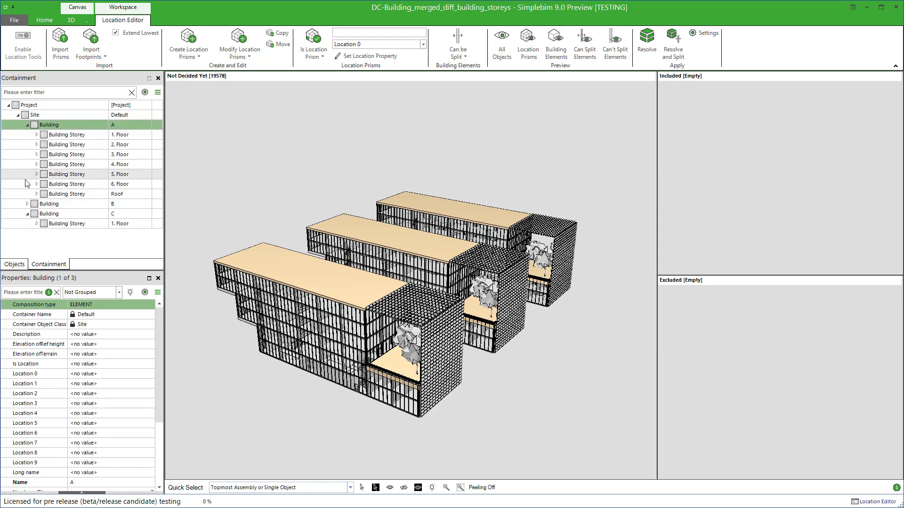
left_click(27, 204)
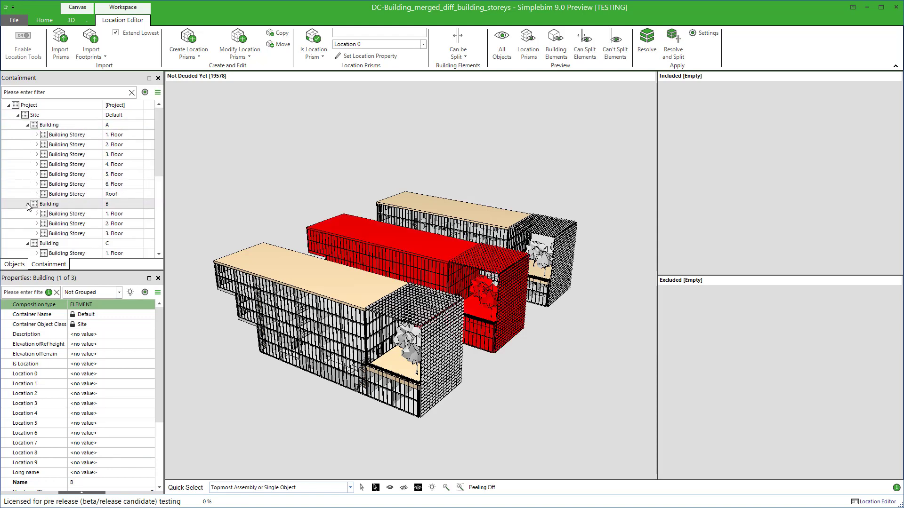
left_click(29, 205)
left_click(232, 175)
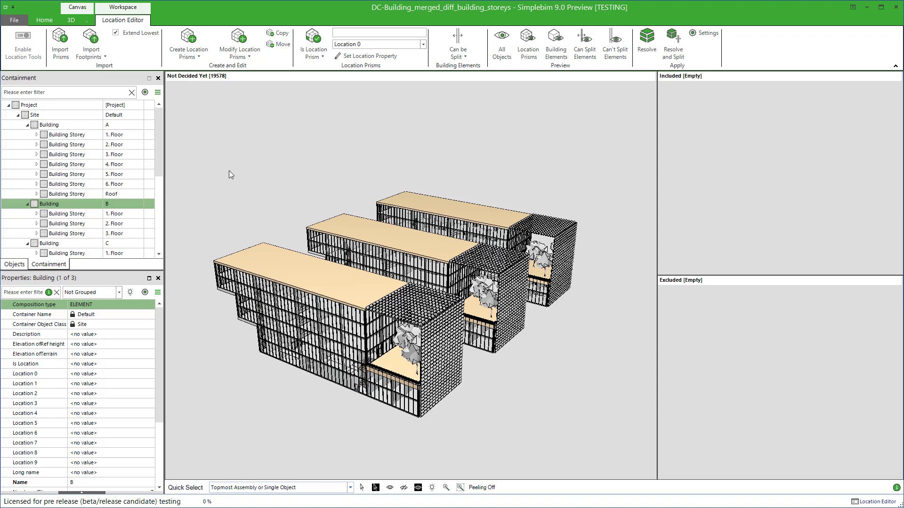
Step: Start modelling location prisms by building storeys, with Location 0 as the storey name and Location 1 as "Section A"
left_click(195, 56)
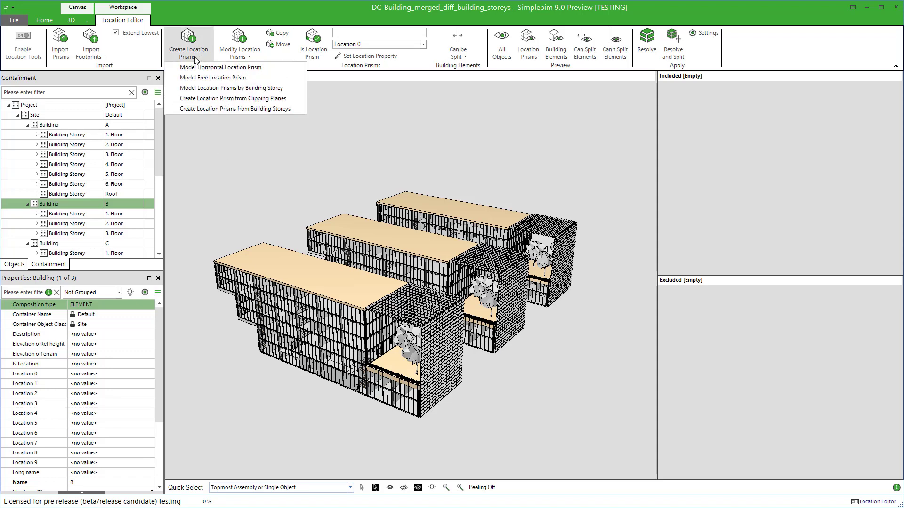
left_click(289, 88)
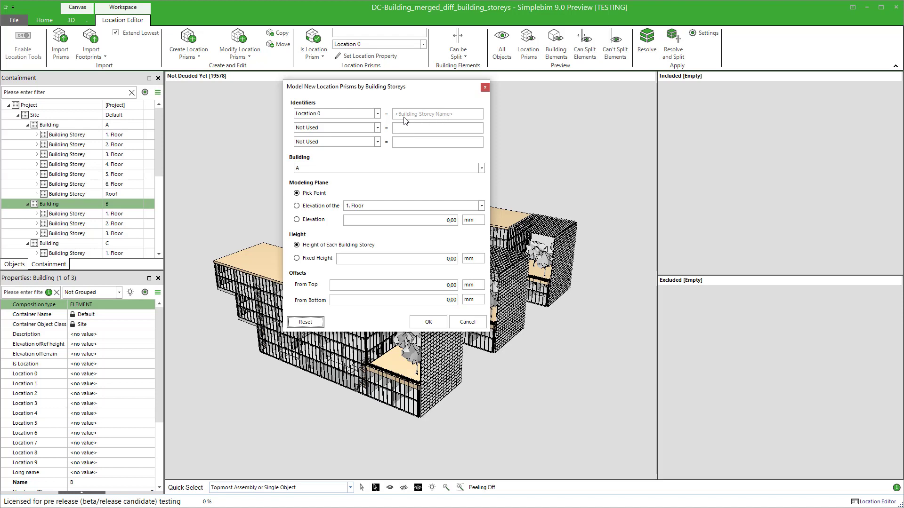
left_click(377, 113)
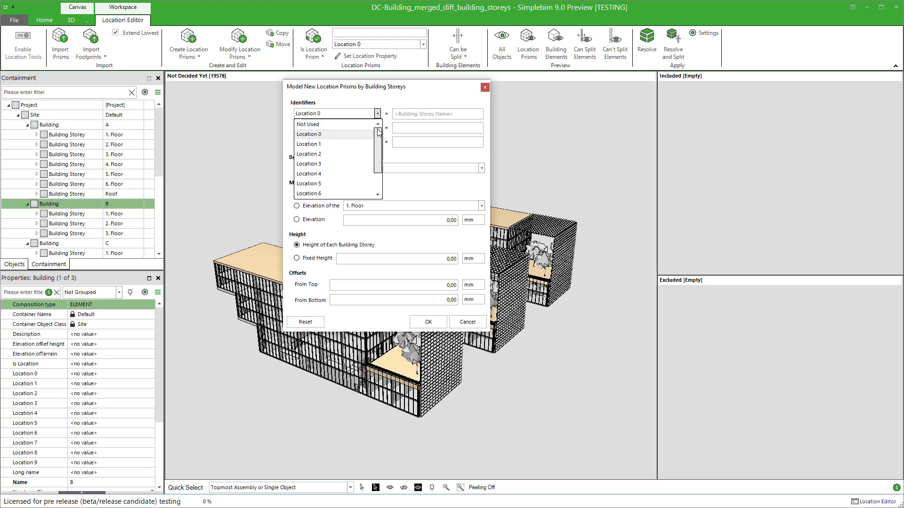
left_click(359, 137)
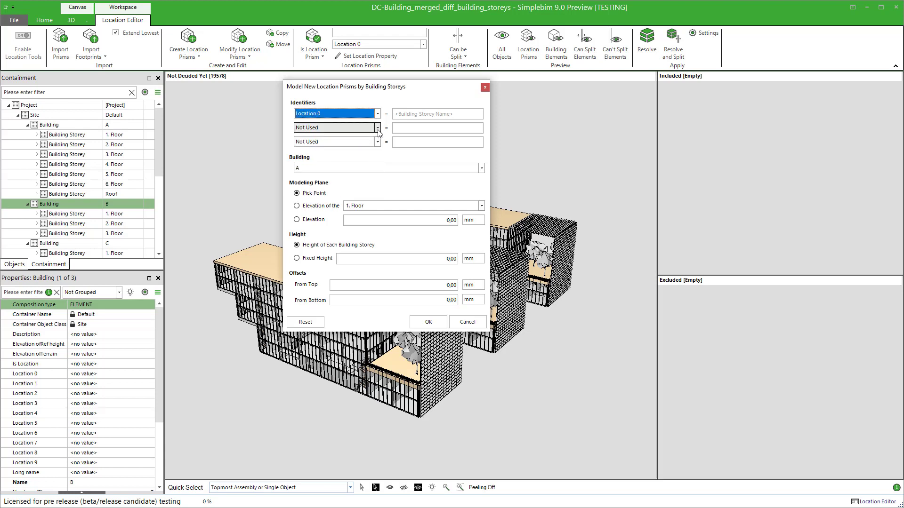
left_click(378, 128)
left_click(363, 158)
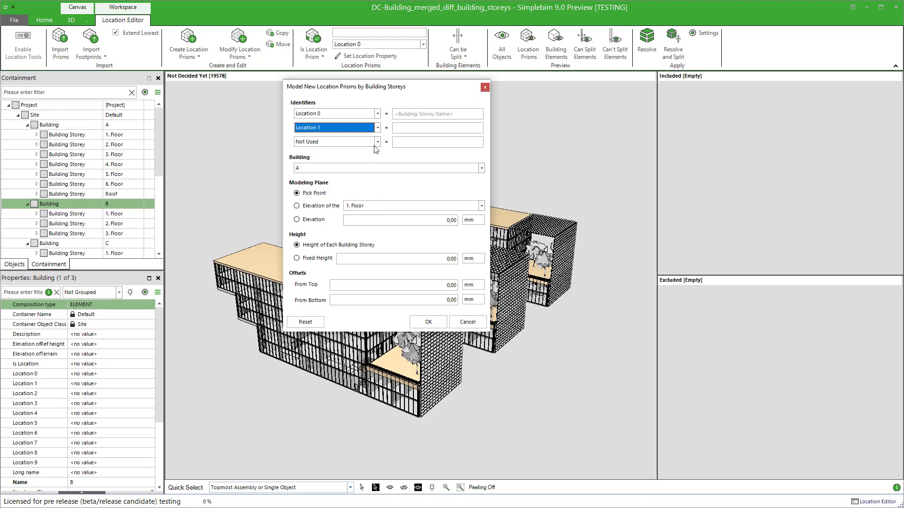
left_click(409, 131)
type("Sect")
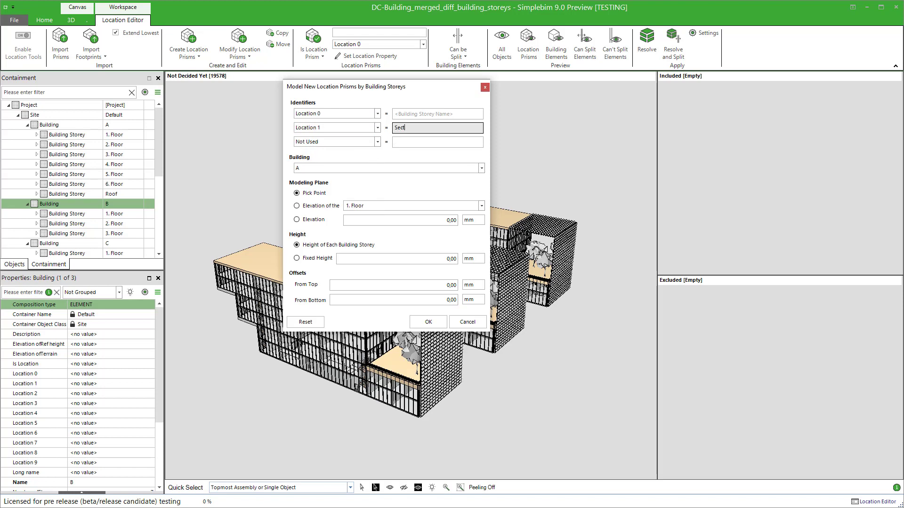
type("ion A")
Step: Choose building A with the modeling plane at the elevation of the 1. Floor, and accept the prism settings
left_click(481, 168)
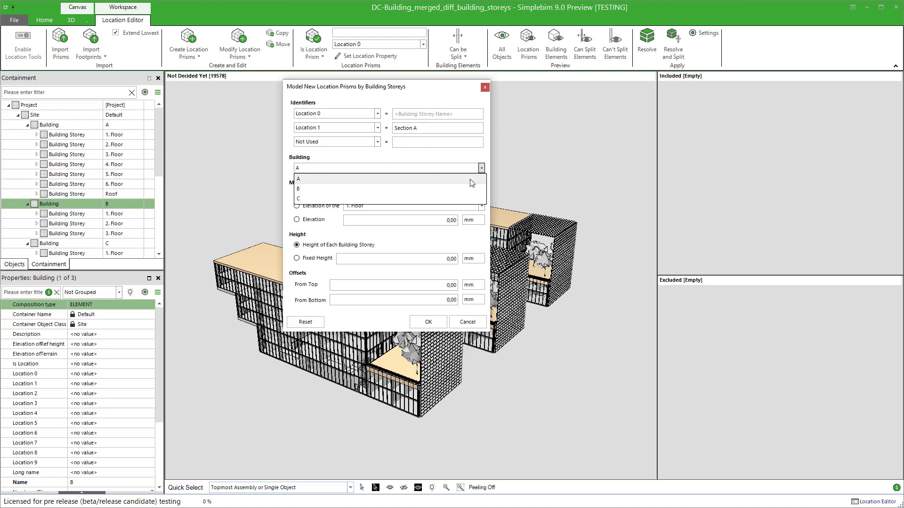
left_click(471, 179)
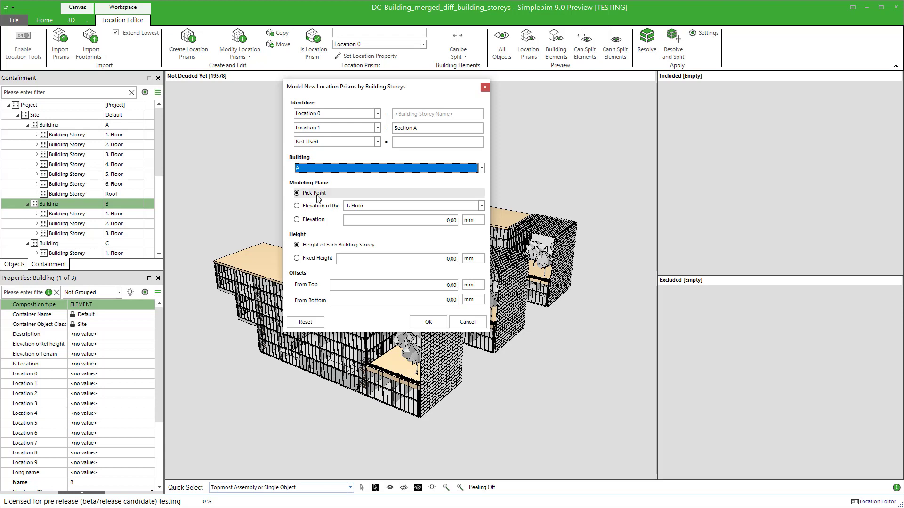
left_click(304, 210)
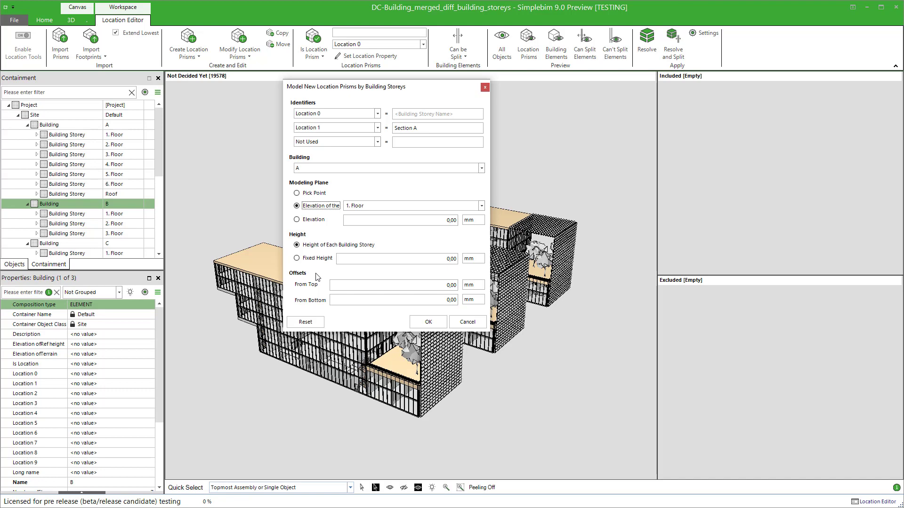
left_click(428, 322)
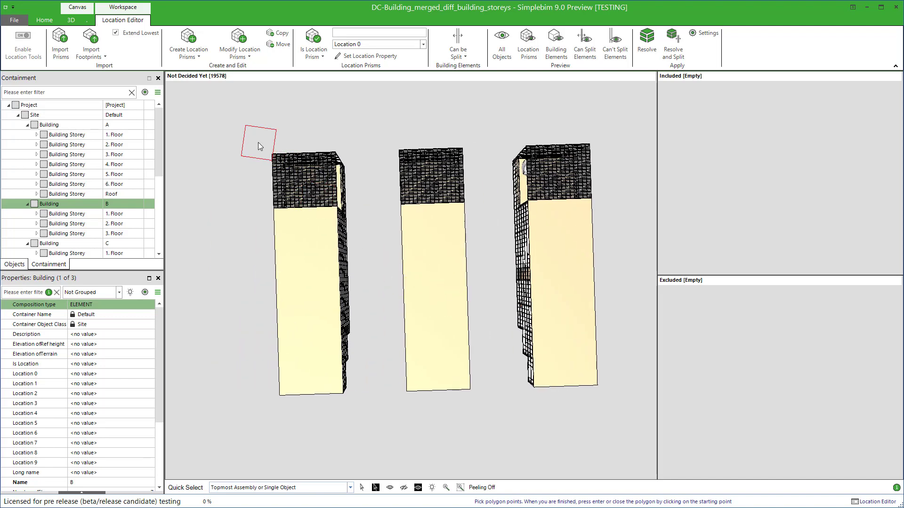
Step: Draw a four-point polygon around building A in plan to create its storey location prisms
left_click(352, 143)
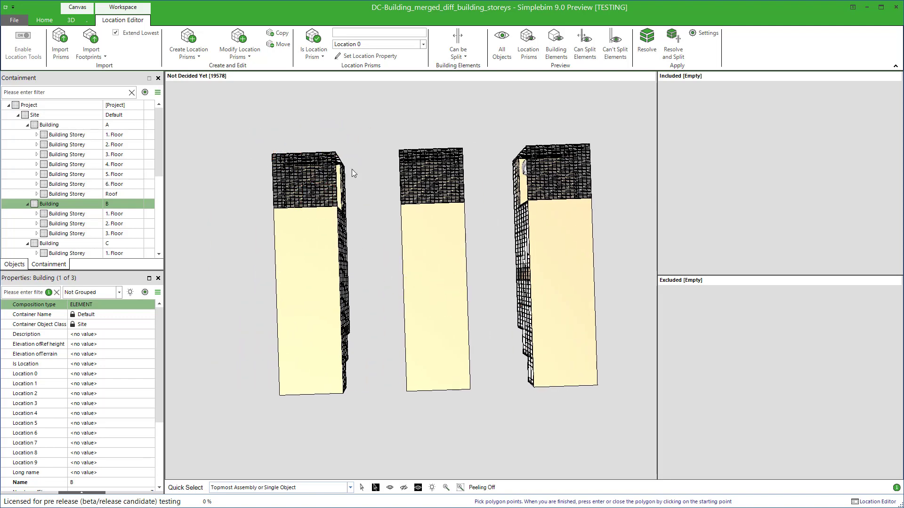
left_click(364, 418)
left_click(258, 417)
key("Return")
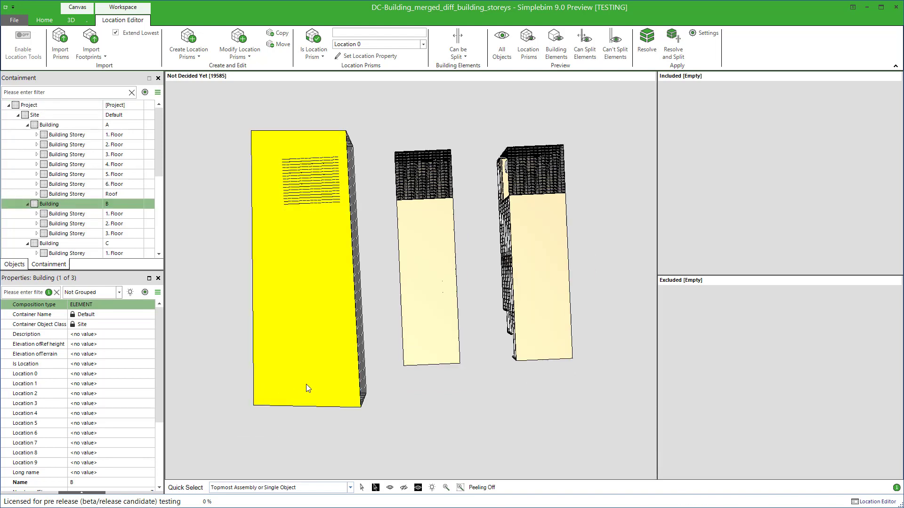
Step: Inspect the location properties of the 1., 2. and 3. Floor prisms of building A
left_click_drag(423, 313, 403, 319)
left_click(272, 335)
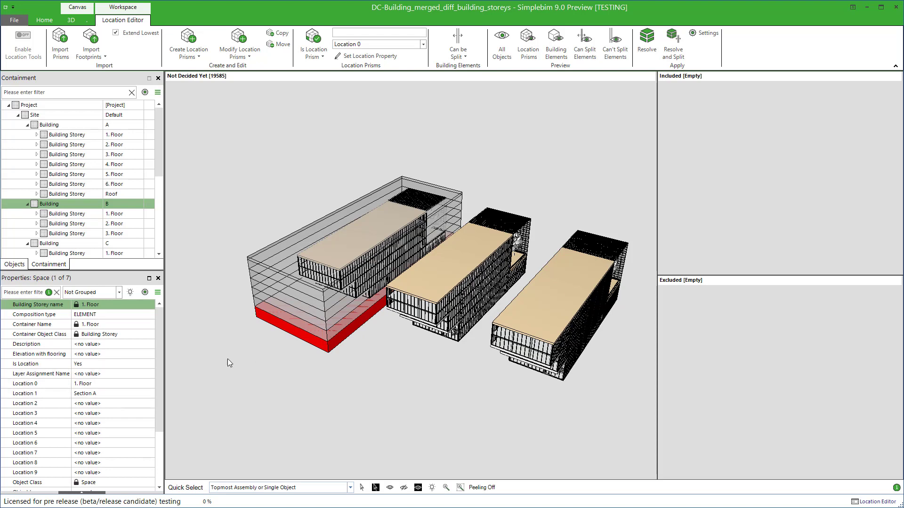
left_click(280, 319)
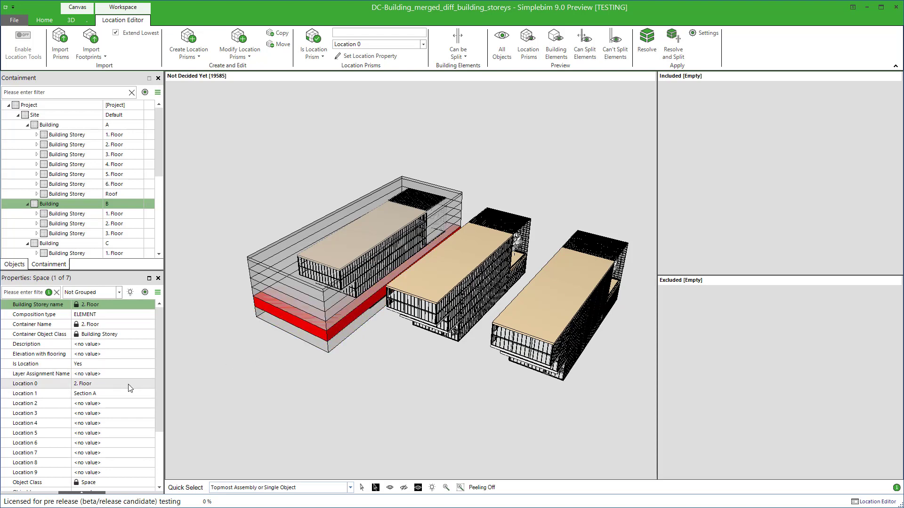
left_click(287, 308)
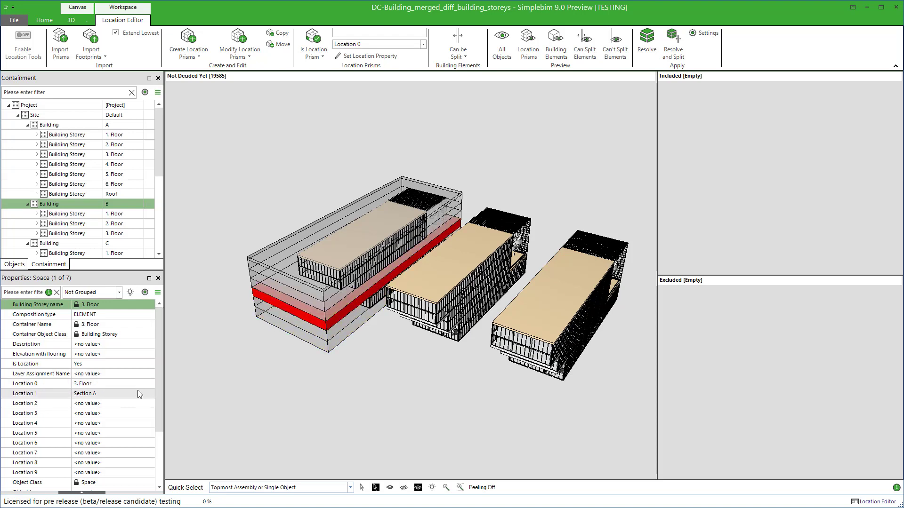
left_click(297, 371)
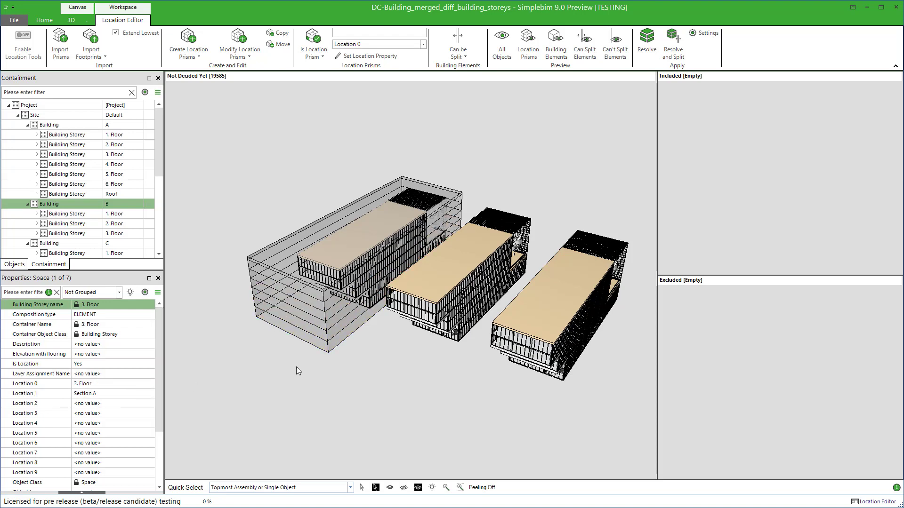
Step: Examine how the storey prisms enclose building A from below, above and at roof level
scroll(354, 377, "up", 8)
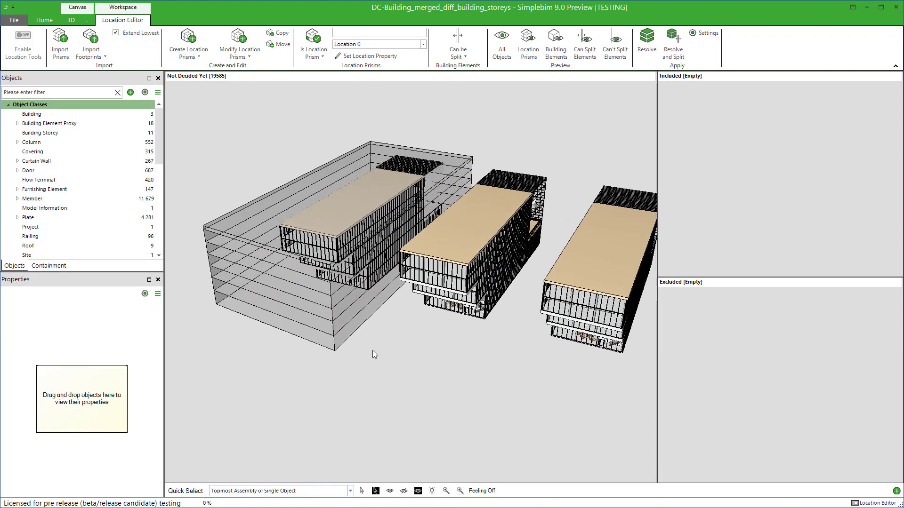
scroll(383, 325, "up", 3)
middle_click_drag(415, 222, 425, 160)
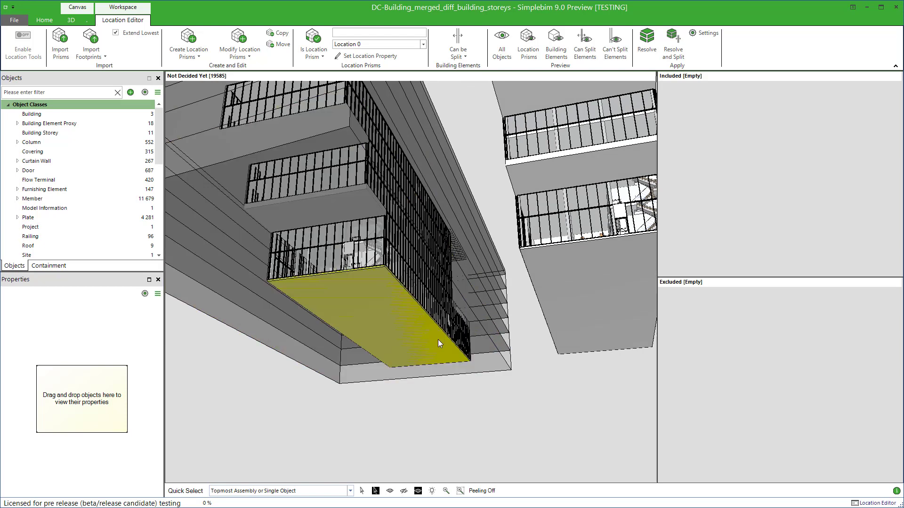
middle_click_drag(415, 203, 394, 311)
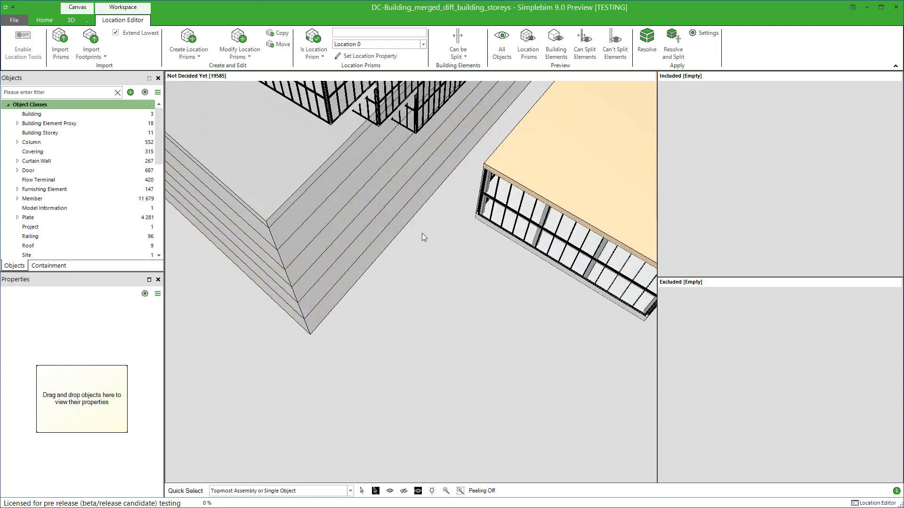
scroll(421, 237, "down", 10)
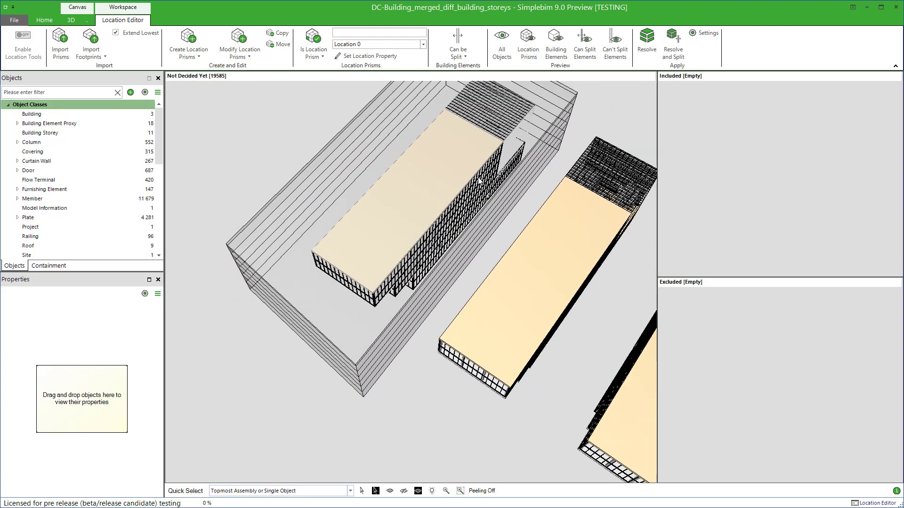
middle_click_drag(479, 178, 476, 163)
scroll(496, 136, "up", 5)
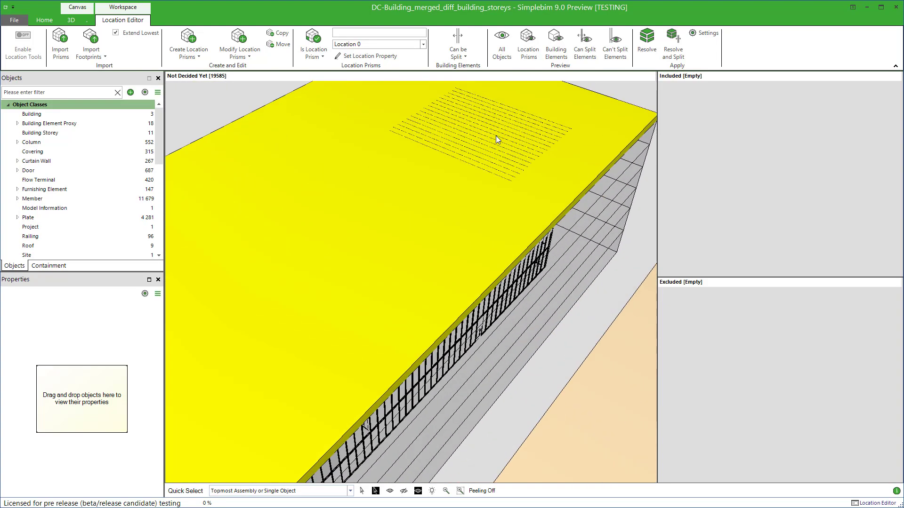
scroll(496, 136, "up", 6)
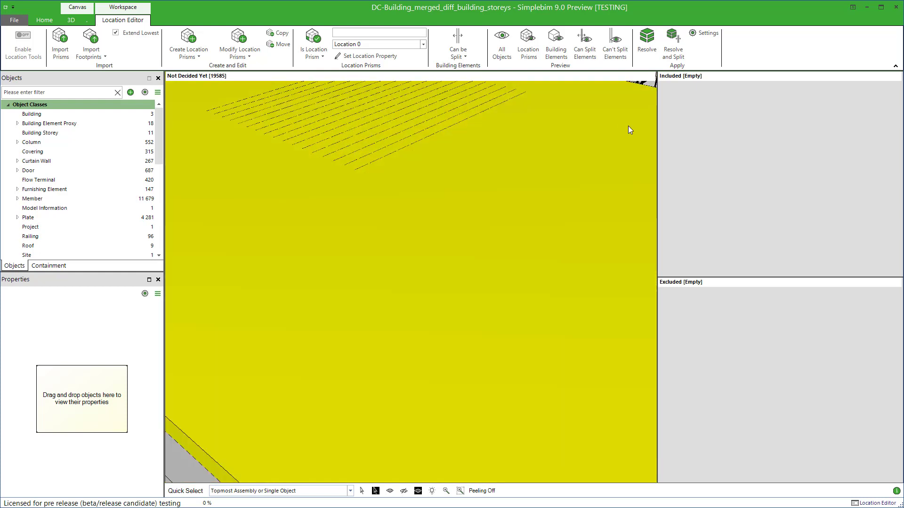
left_click_drag(630, 129, 651, 107)
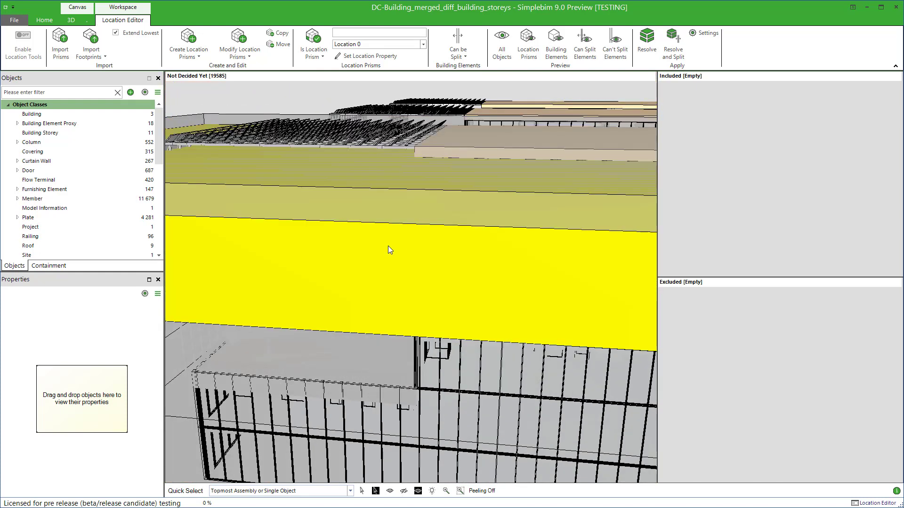
left_click_drag(396, 177, 441, 486)
left_click(446, 491)
left_click_drag(443, 231, 335, 278)
middle_click_drag(532, 241, 401, 281)
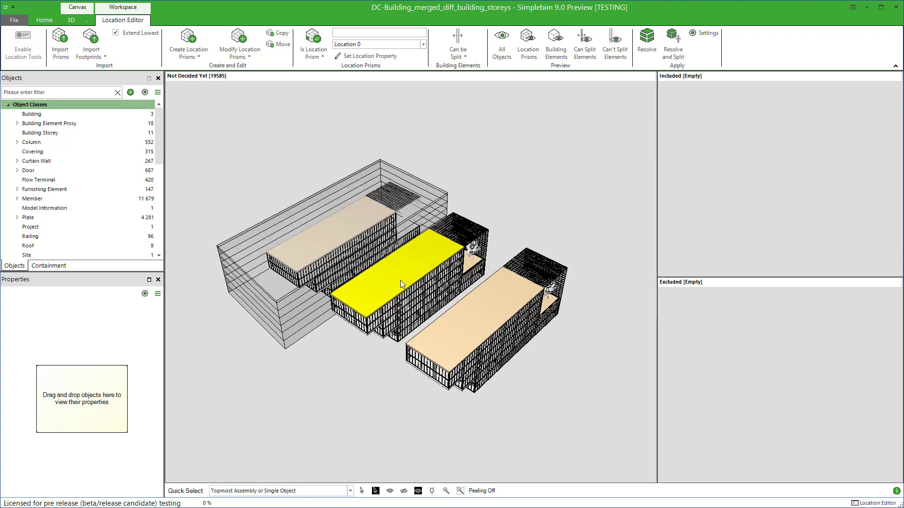
left_click(191, 52)
left_click(286, 89)
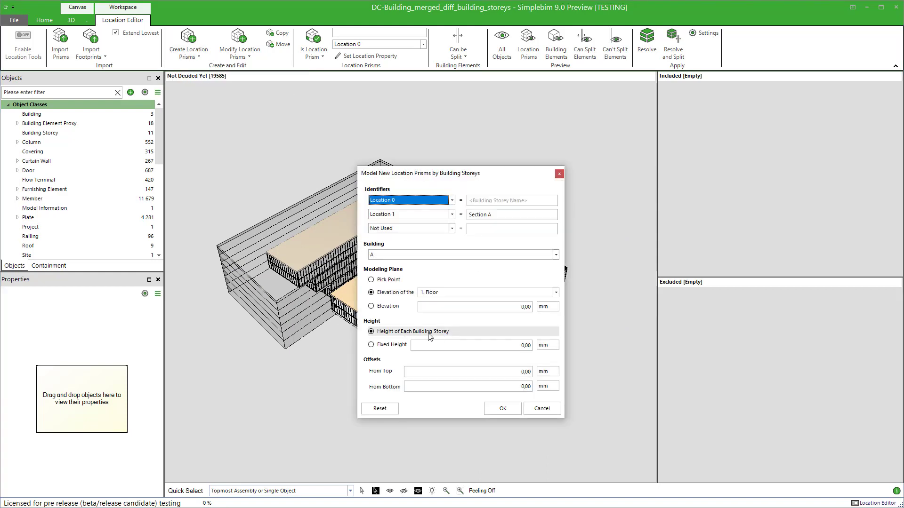
left_click(503, 408)
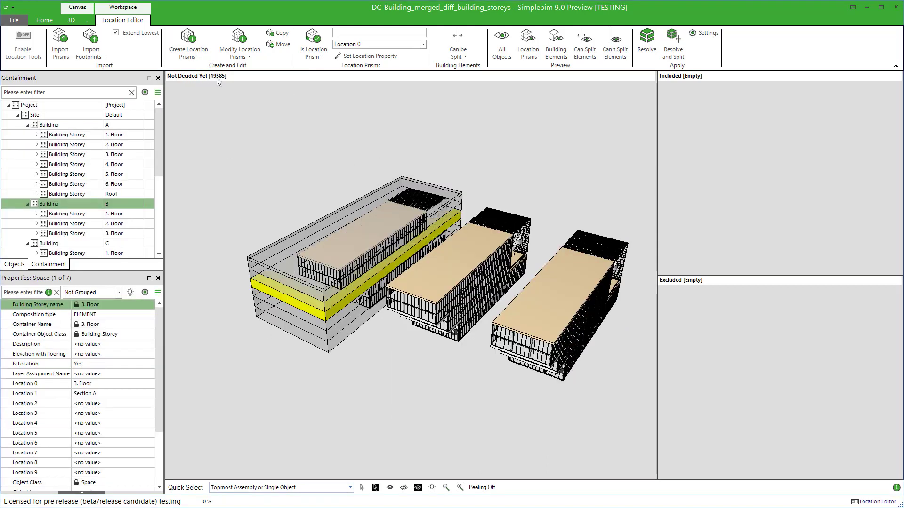
Step: Start modeling location prisms by building storey, with Location 1 set to Section B and building B as the storey source
left_click(201, 54)
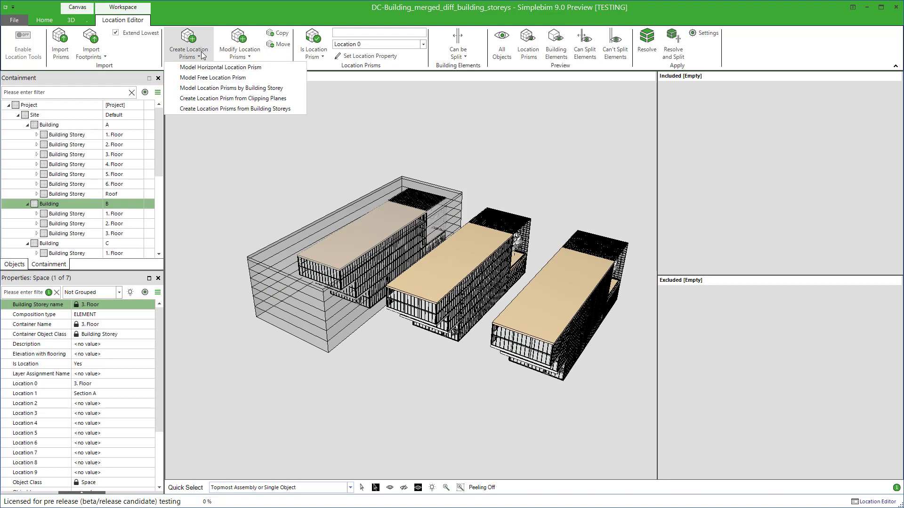
left_click(294, 94)
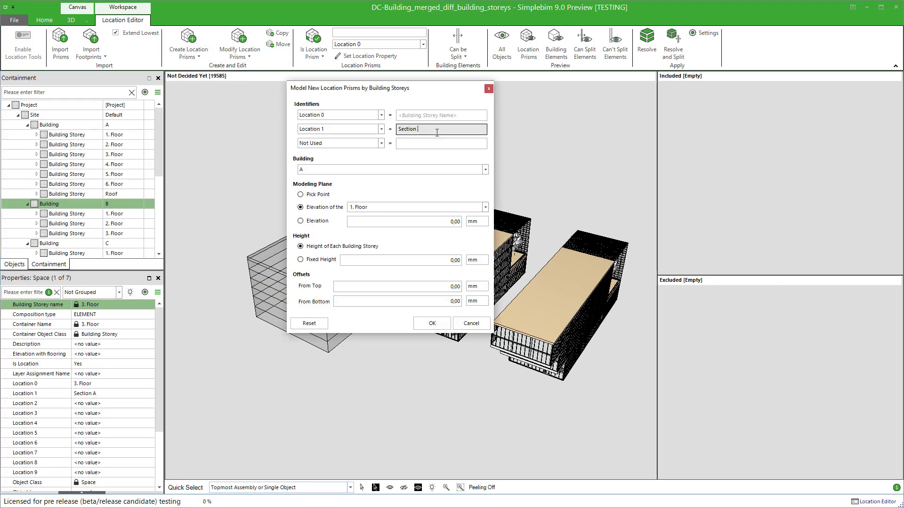
left_click(482, 170)
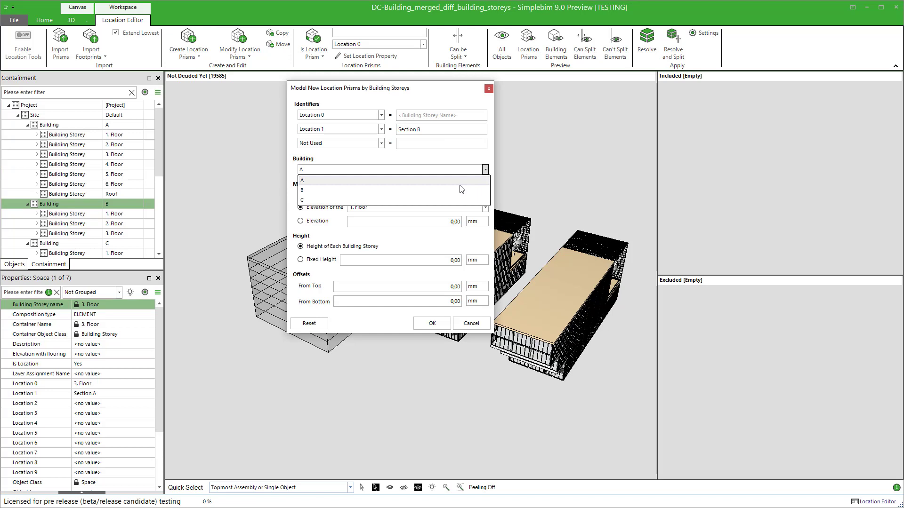
left_click(457, 188)
Step: Use the elevation of the 1. Floor as modeling plane and the height of each building storey, and accept the settings
left_click(484, 207)
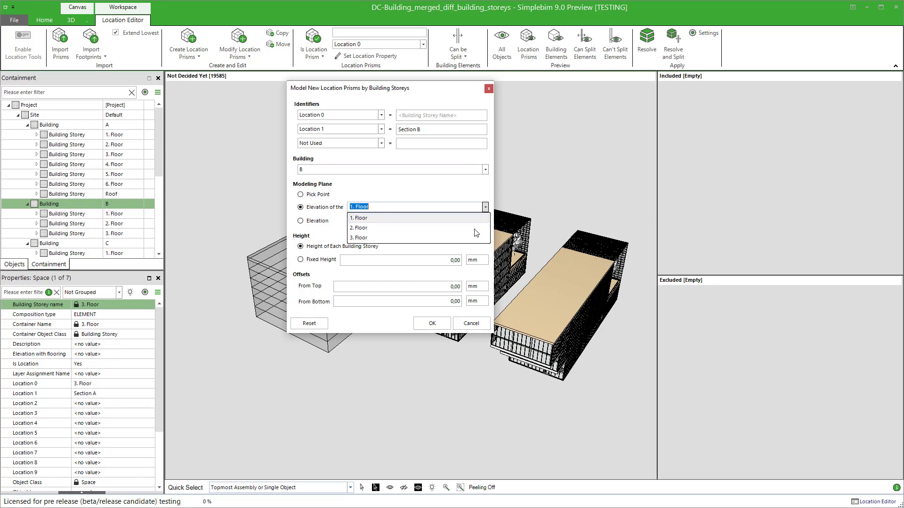
left_click(485, 207)
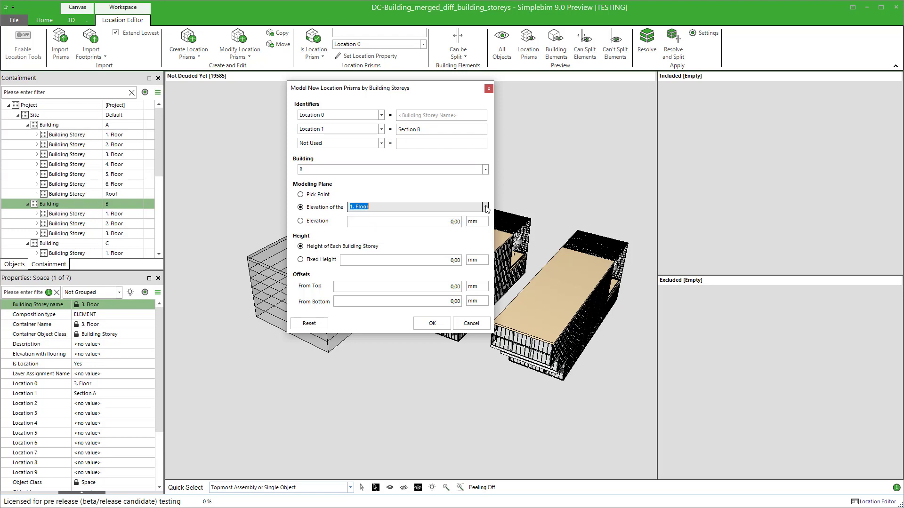
left_click(331, 213)
left_click(332, 245)
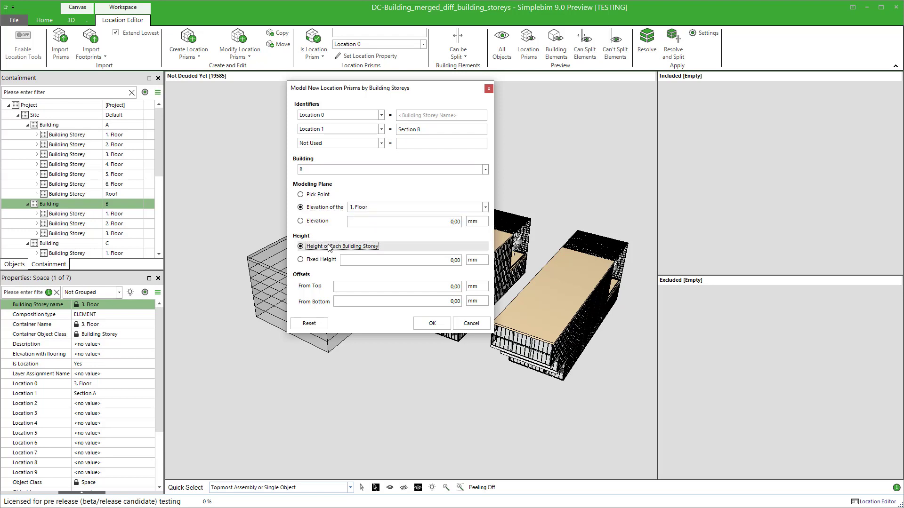
left_click(432, 324)
Step: Draw a four-point polygon around building B in plan to create its storey location prisms
mouse_move(445, 264)
left_mouse_down()
mouse_move(489, 334)
mouse_move(480, 337)
left_mouse_up()
left_click_drag(408, 348, 409, 123)
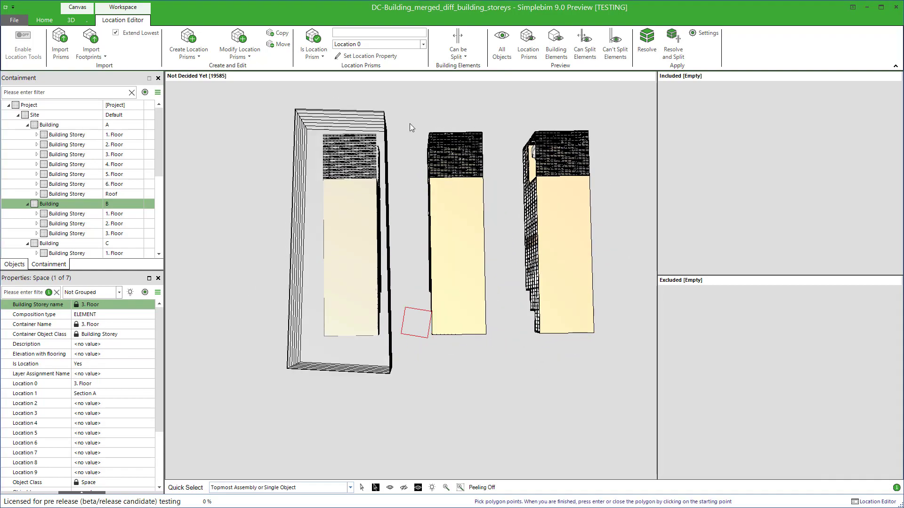
left_click(411, 111)
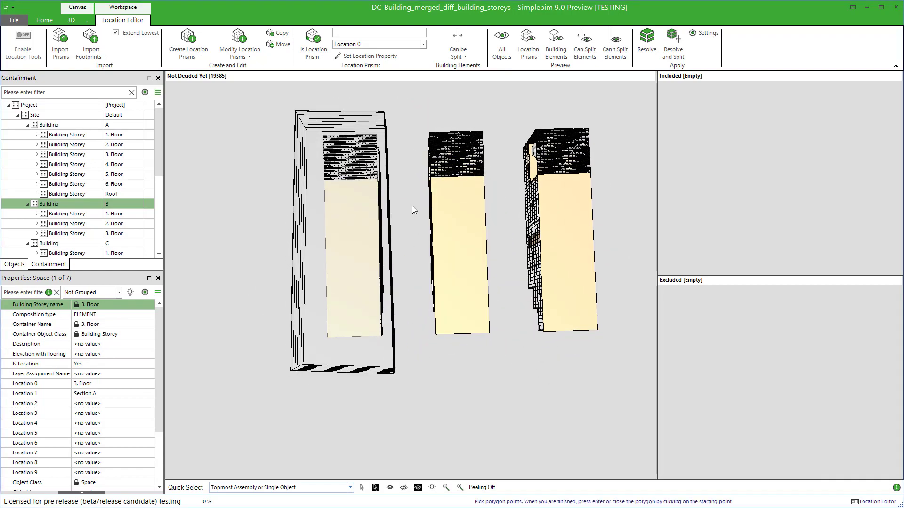
left_click(418, 355)
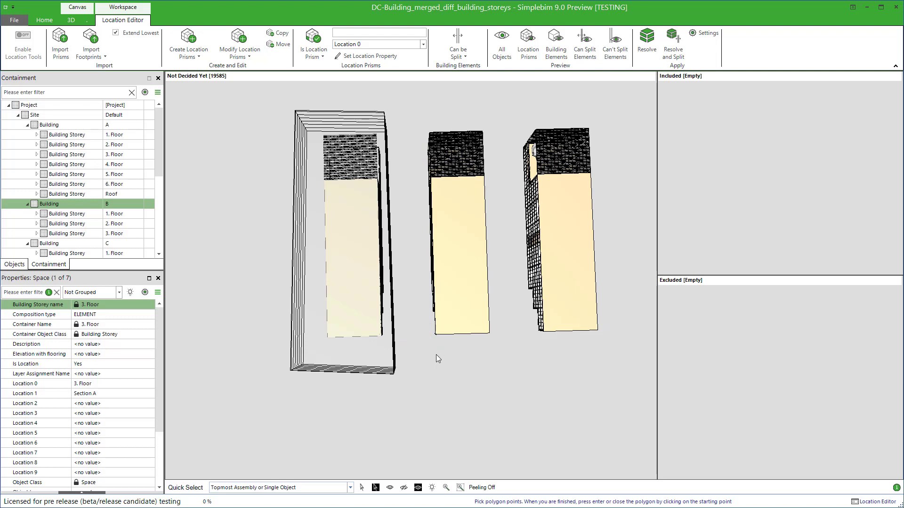
left_click(512, 357)
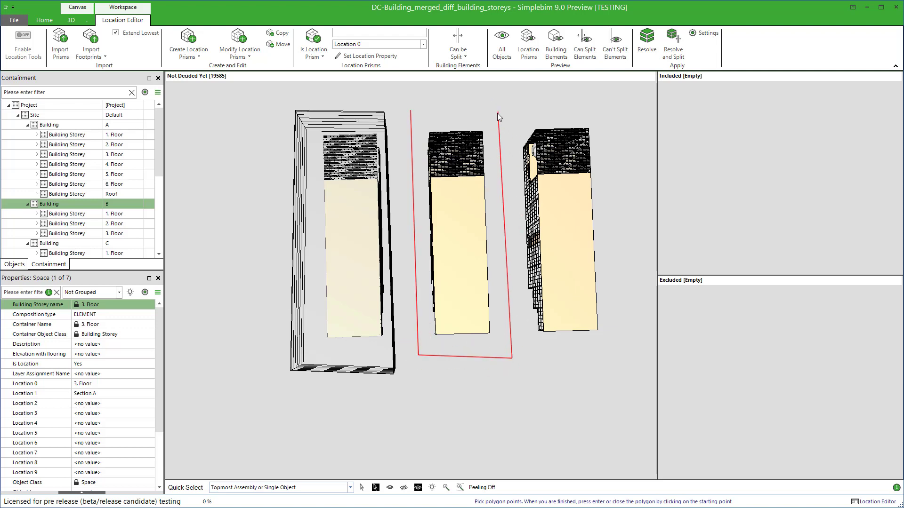
left_click(498, 113)
key("Return")
Step: Inspect the location properties of the storey prisms around building B
middle_click_drag(491, 308, 455, 230)
left_click_drag(454, 229, 422, 205)
left_click(458, 385)
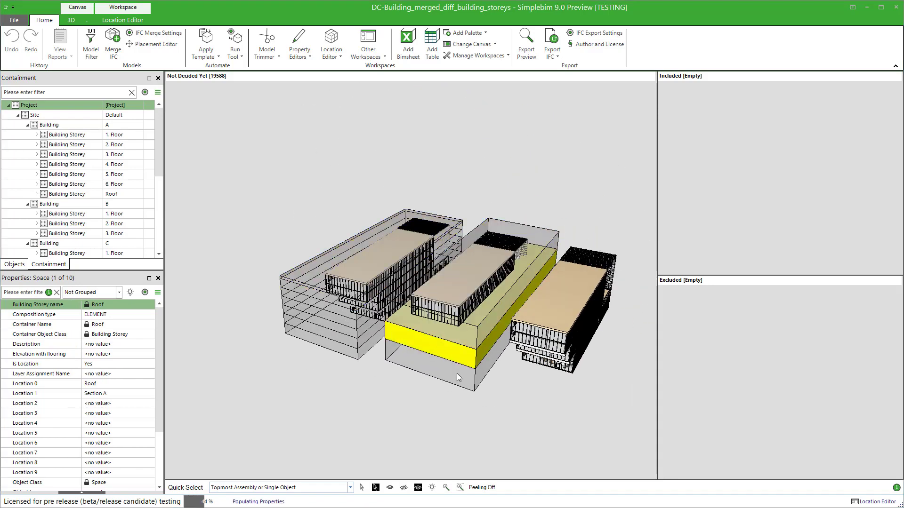
left_click(459, 330)
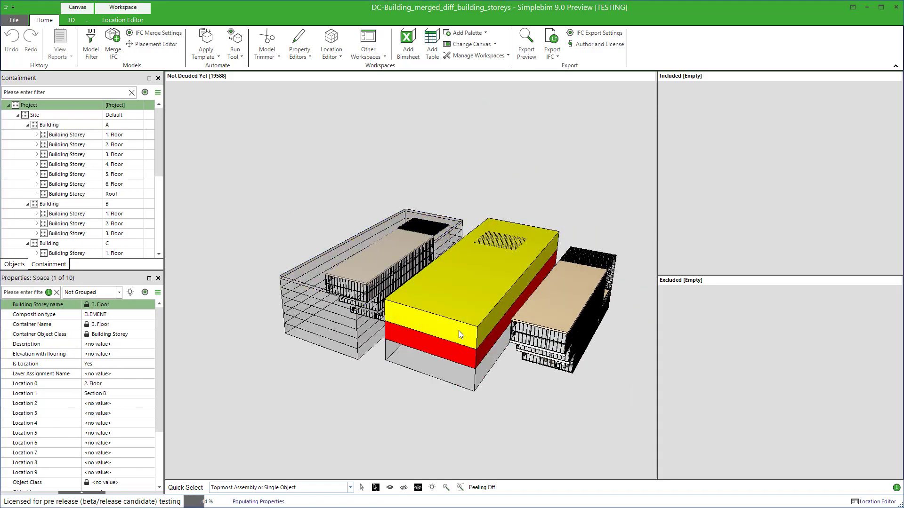
left_click(377, 316)
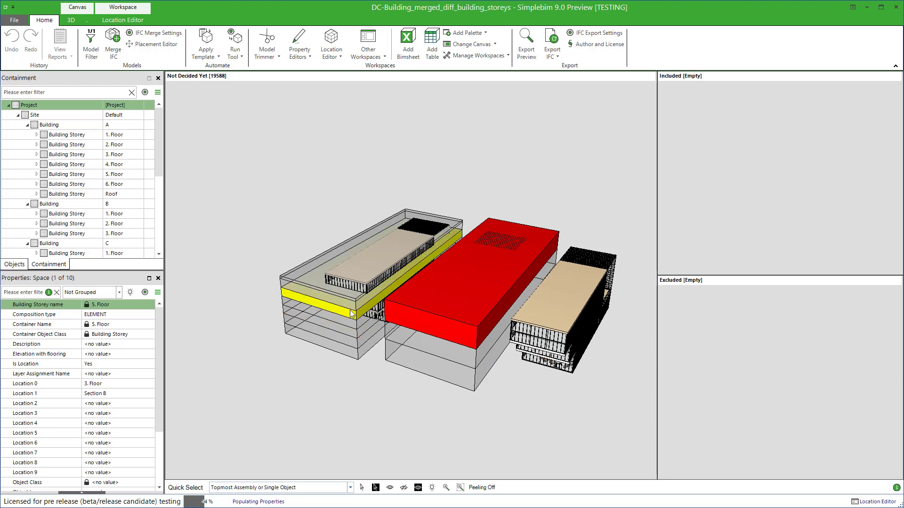
left_click(402, 325)
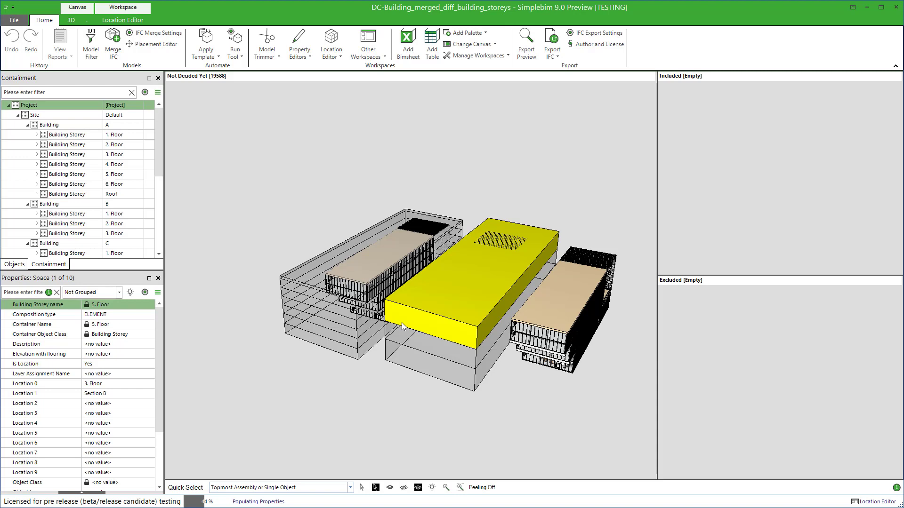
Step: Check the location properties of building A's prisms from the lowest storey to the roof, and review the storeys contained in each building
left_click(347, 354)
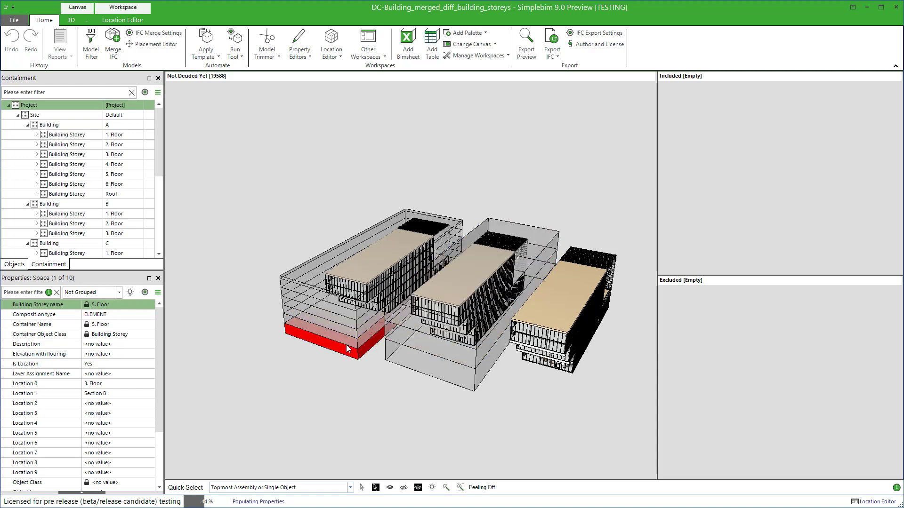
left_click(349, 326)
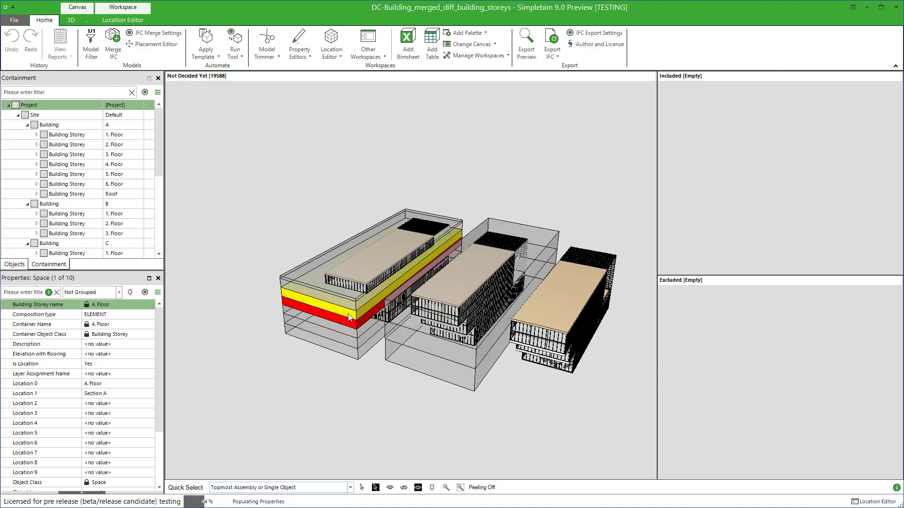
left_click(350, 300)
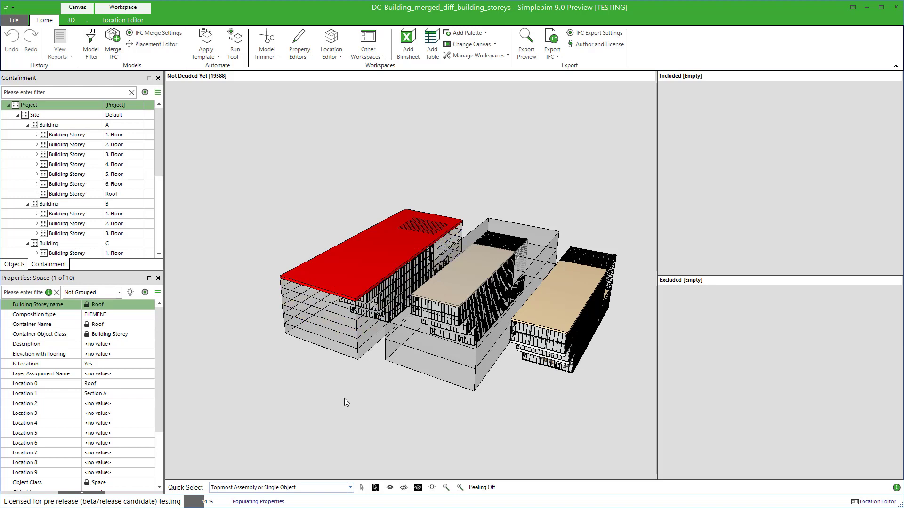
left_click(345, 399)
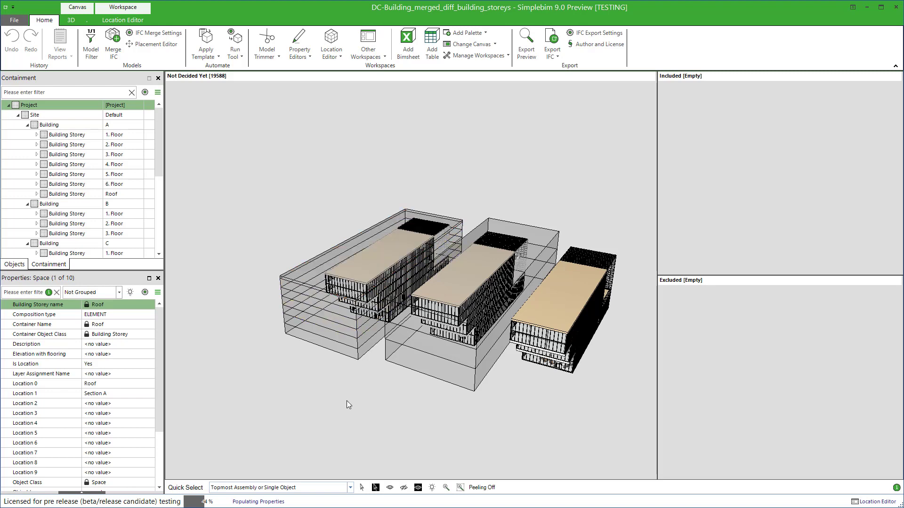
scroll(159, 175, "down", 1)
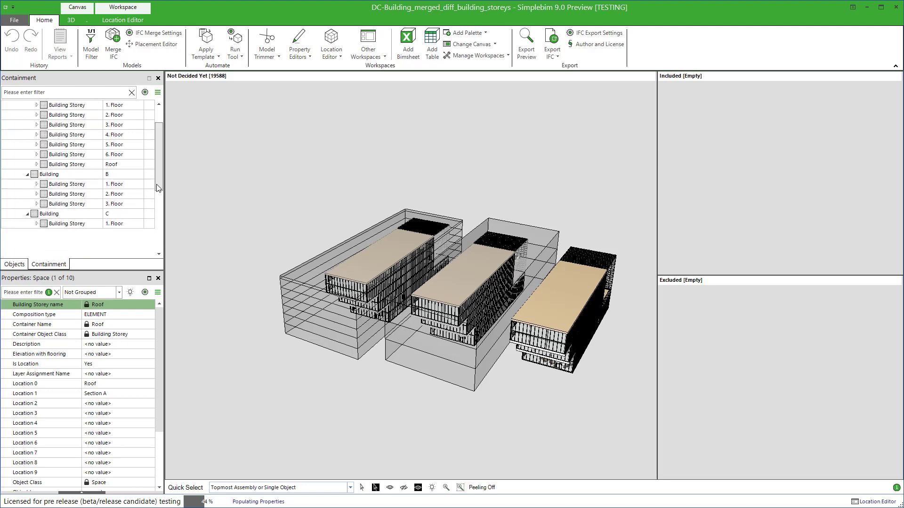
left_click_drag(159, 184, 162, 167)
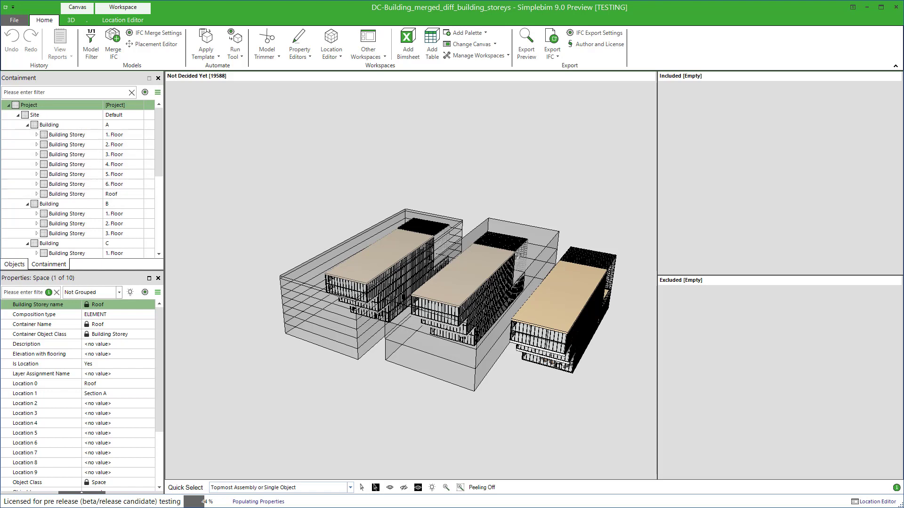
Step: Set up location prisms by building storey for Section C, using building A's storeys and the 1. Floor elevation, and accept the settings
left_click(123, 20)
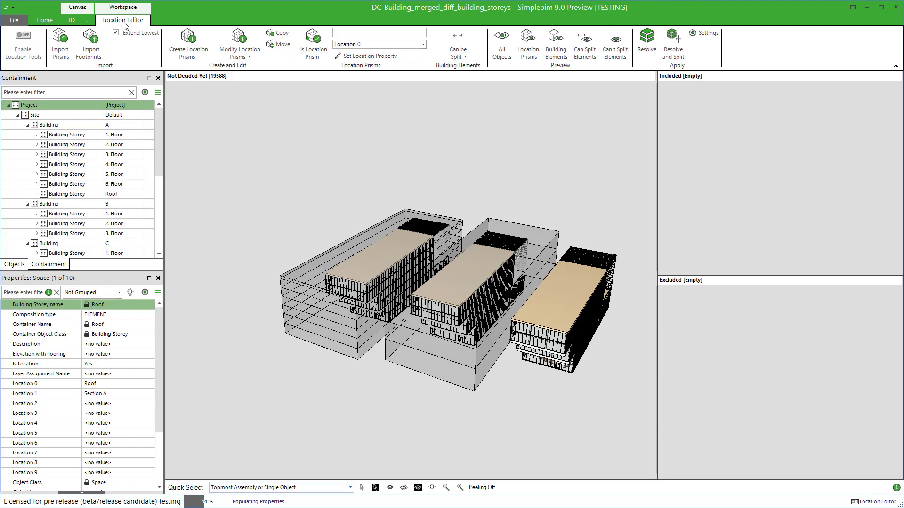
left_click(203, 58)
left_click(231, 88)
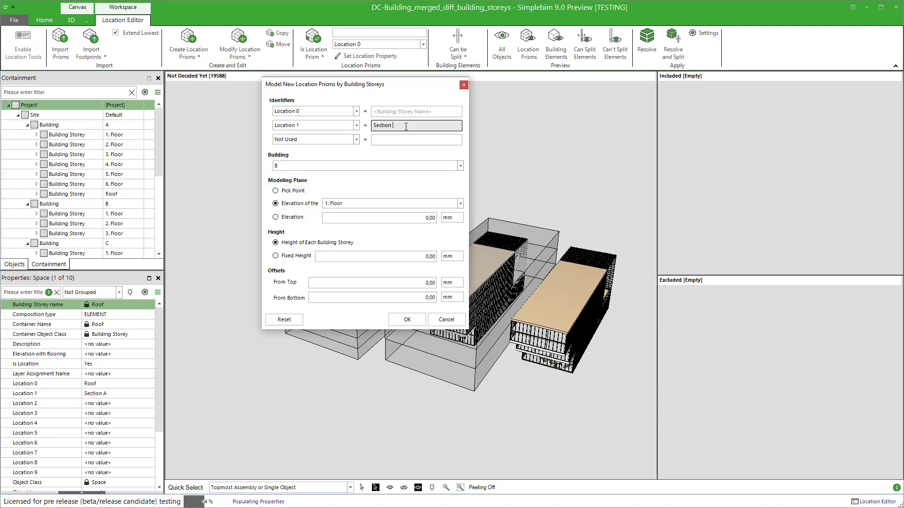
left_click(460, 165)
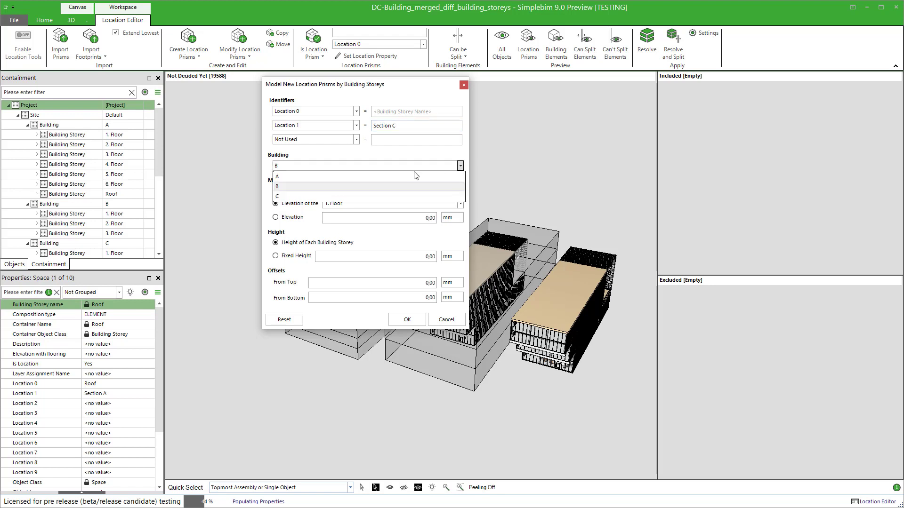
left_click(412, 175)
left_click(460, 205)
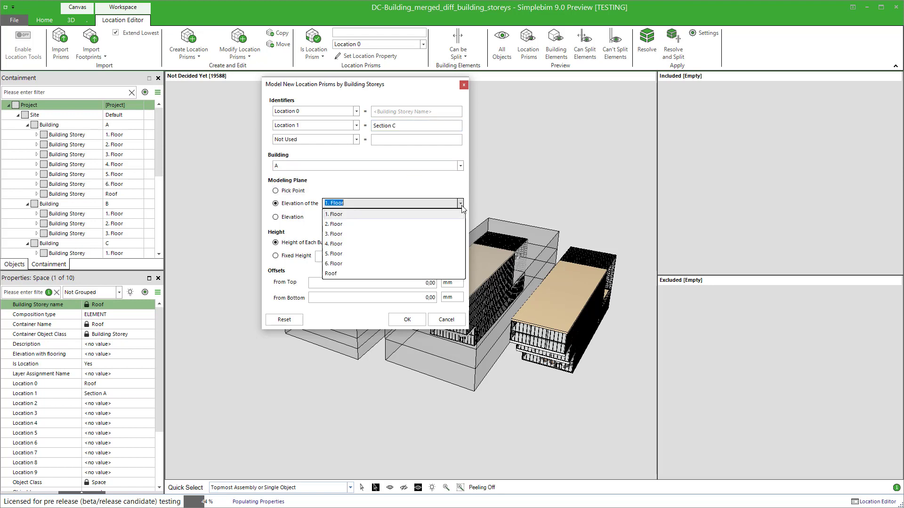
left_click(460, 205)
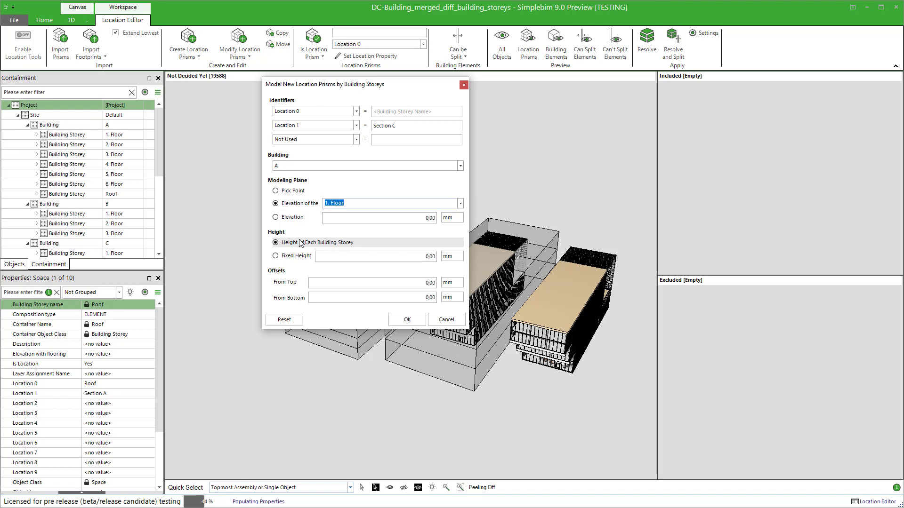
left_click(408, 319)
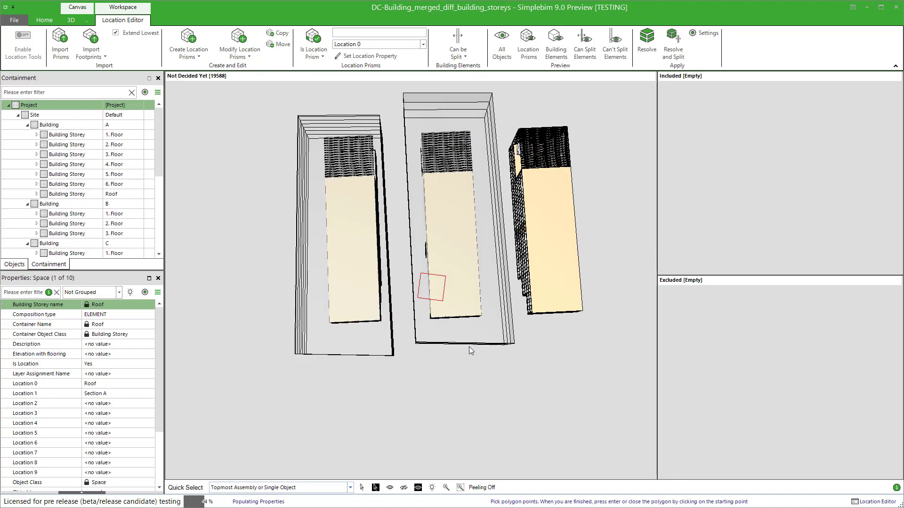
Step: Draw a four-point polygon around building C in plan to create its storey location prisms
left_click(456, 159)
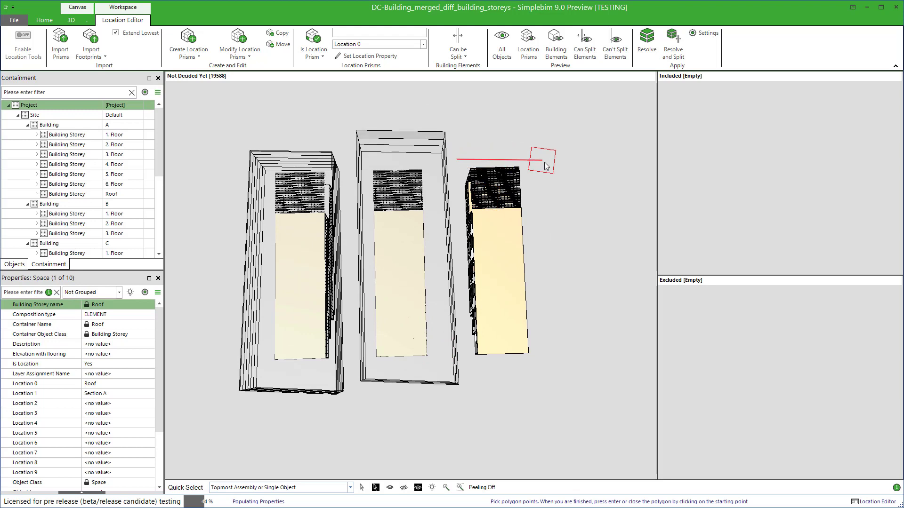
left_click(545, 163)
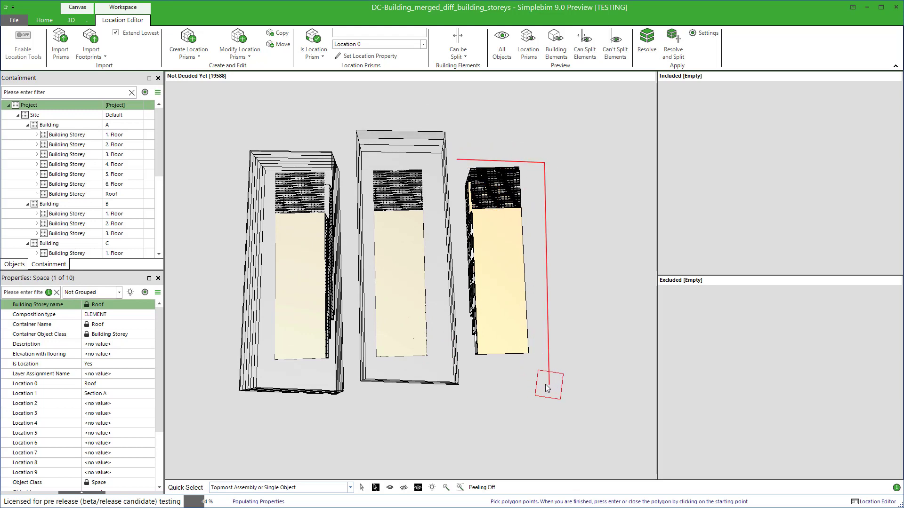
left_click(549, 384)
left_click(469, 381)
key("Return")
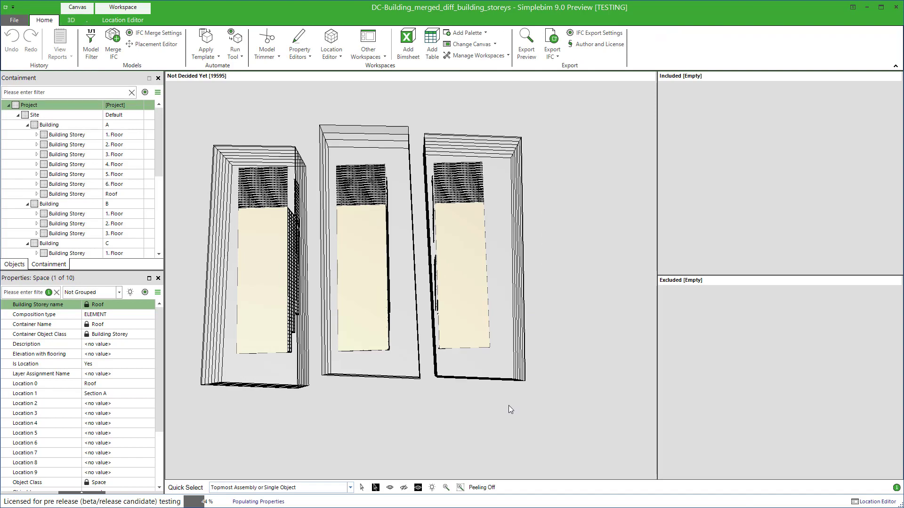
Step: Inspect the location properties of the 3. Floor prism around building C, and return to the location editing tools
middle_click_drag(412, 327, 439, 289)
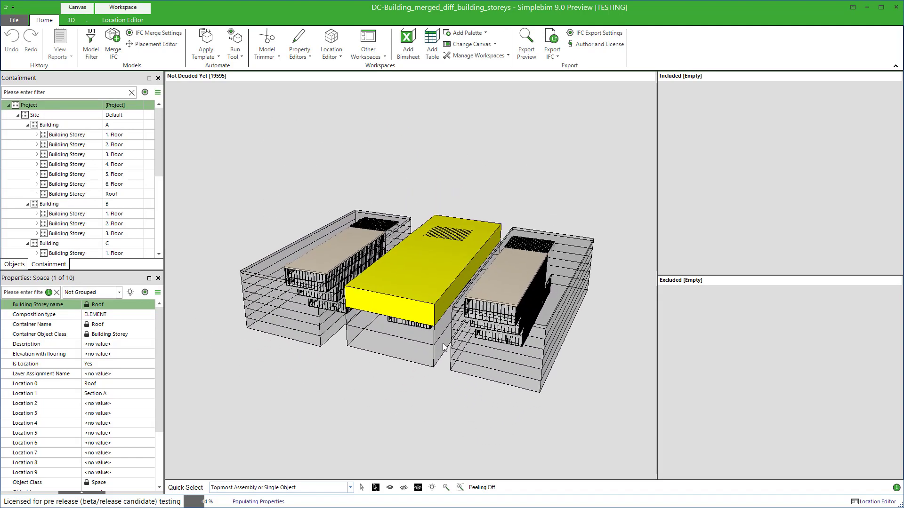
left_click(496, 365)
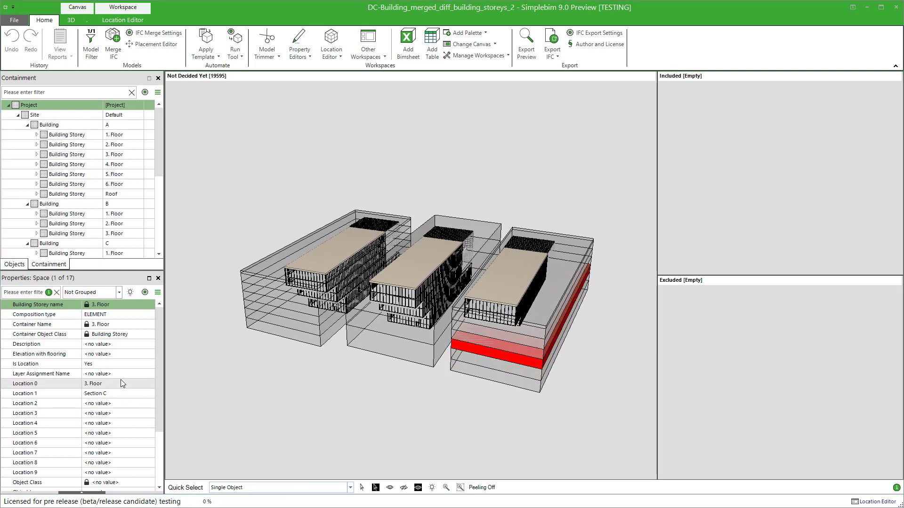
left_click(142, 21)
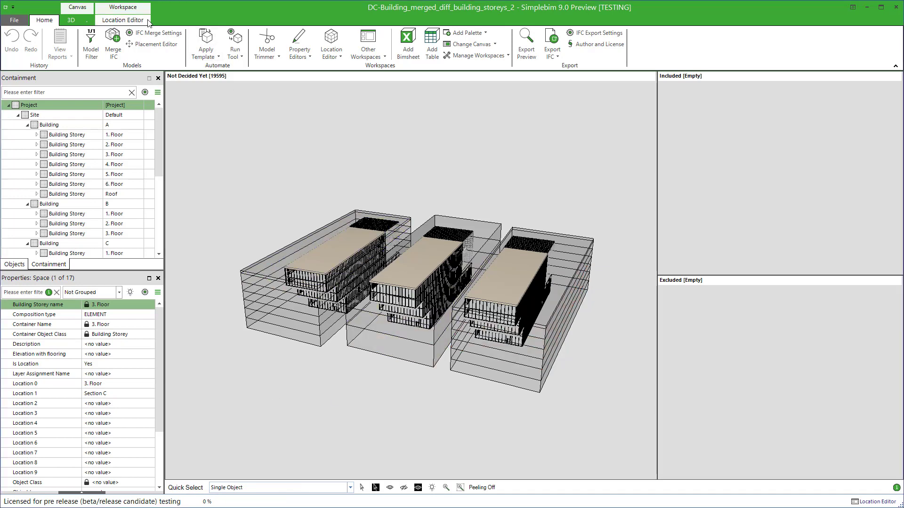
Step: Resolve and split the undecided building elements by the location prisms, accepting the default settings
left_click(673, 43)
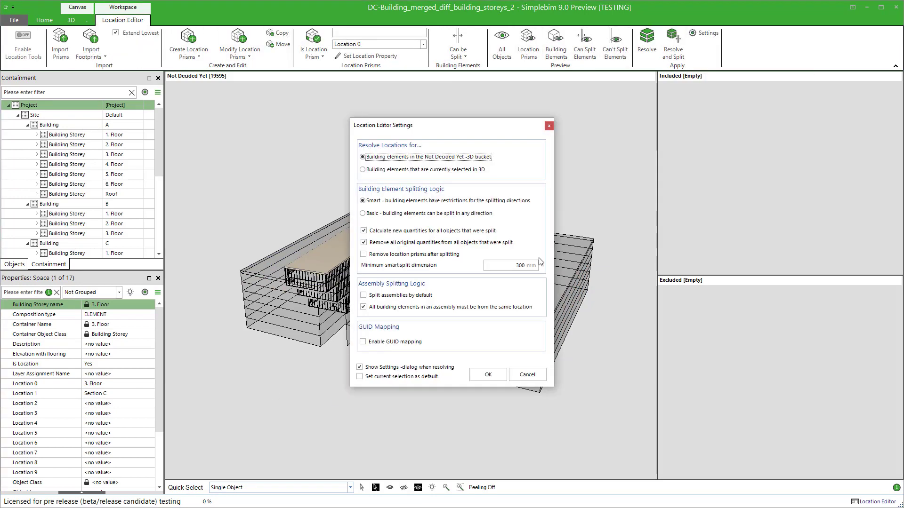
left_click(490, 379)
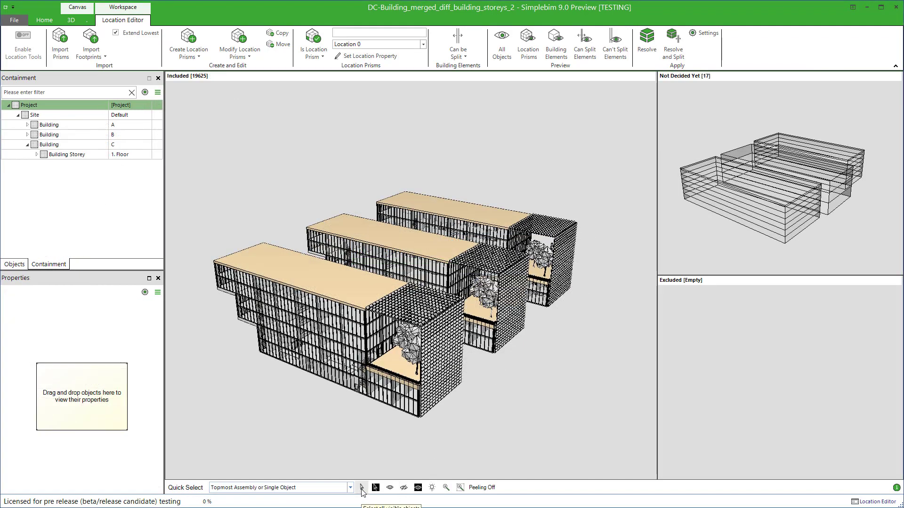
Step: Select all visible objects and highlight them by each Location 0 value from 1. Floor to 6. Floor
left_click(362, 488)
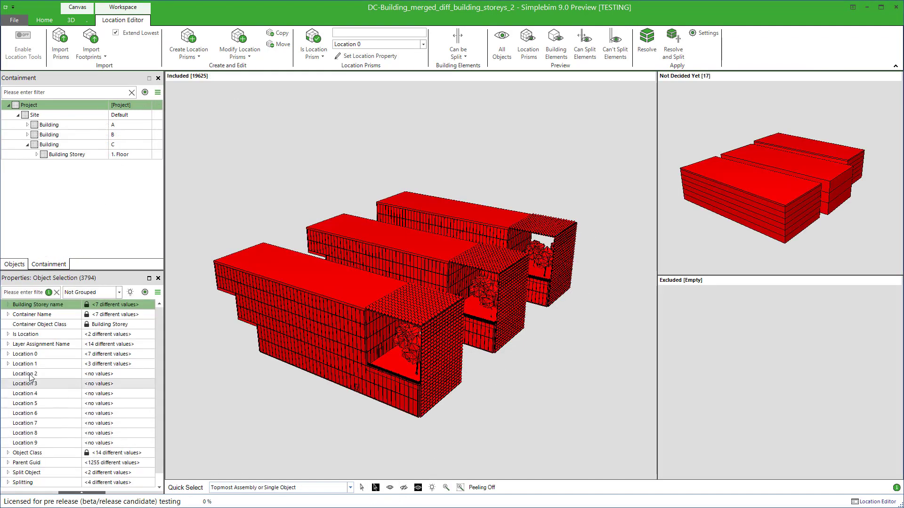
left_click(8, 355)
left_click(20, 359)
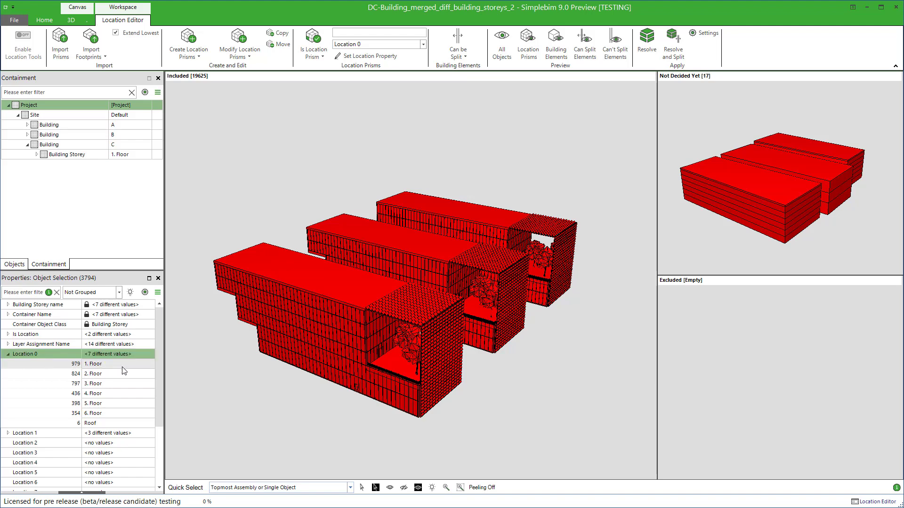
left_click(123, 365)
left_click(122, 368)
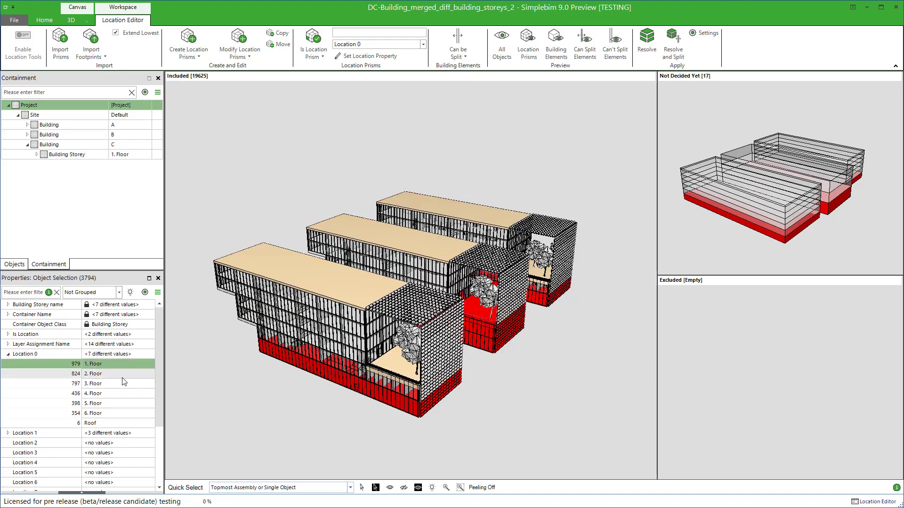
left_click(124, 376)
left_click(124, 385)
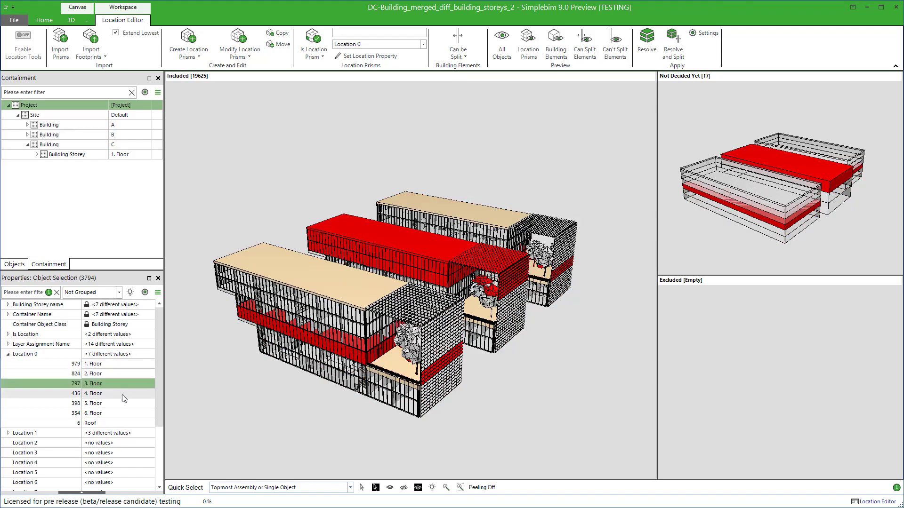
left_click(122, 395)
left_click(123, 403)
left_click(121, 413)
Step: Highlight the objects by each Location 1 value: Section A, Section B and Section C
left_click(8, 433)
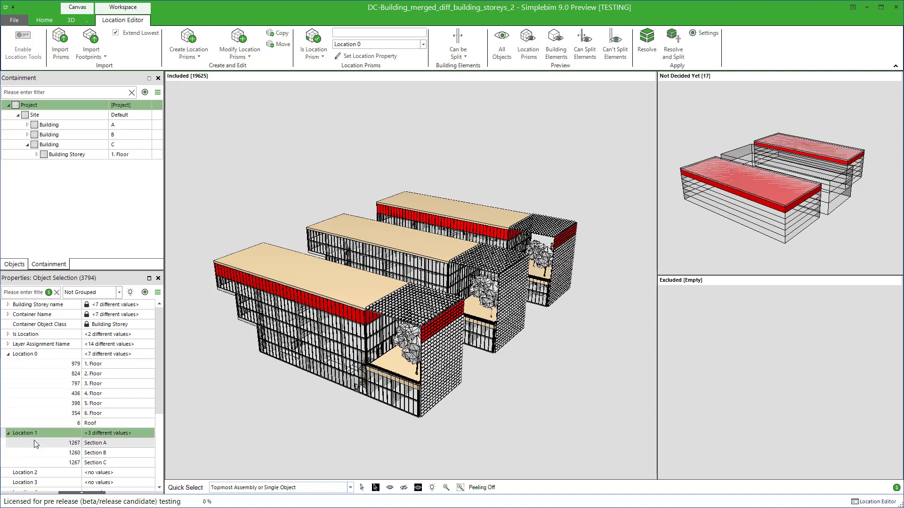
left_click(109, 445)
left_click(120, 454)
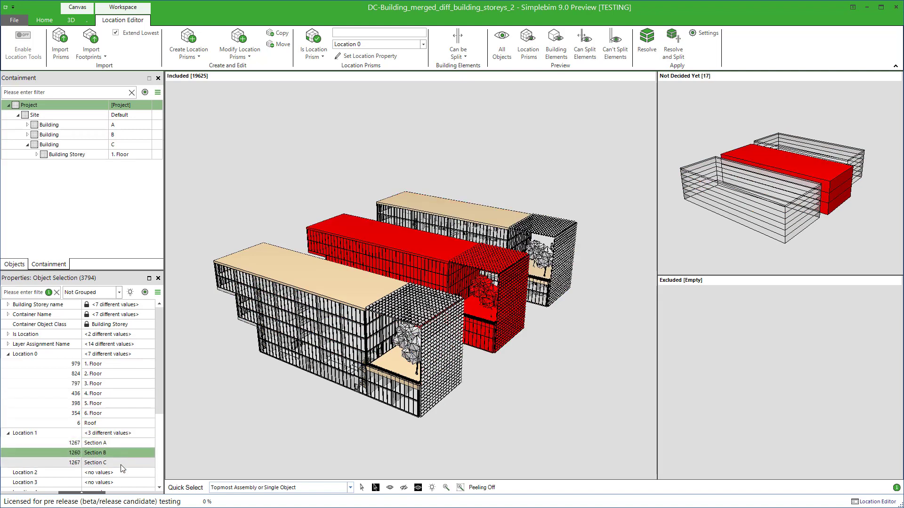
left_click(121, 464)
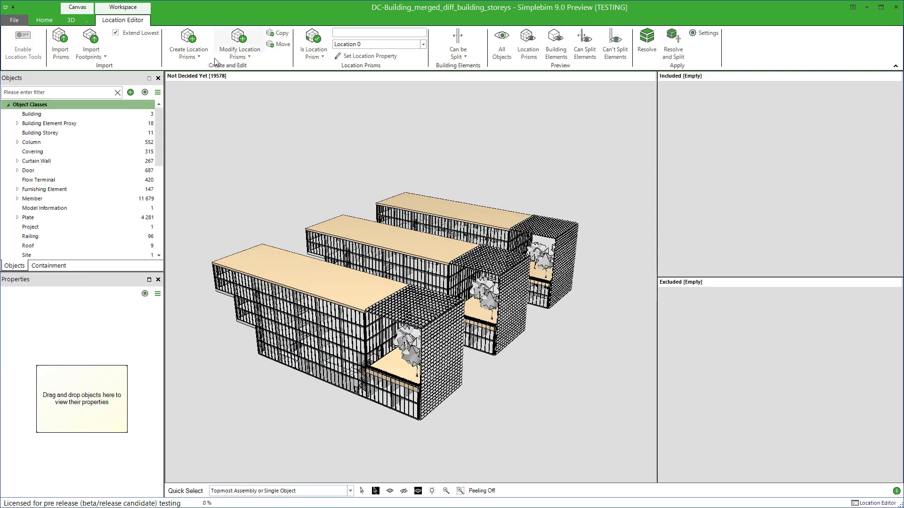
Step: Set up location prisms by building storey for Section C with a fixed height of 1000 mm, and accept the settings
left_click(189, 47)
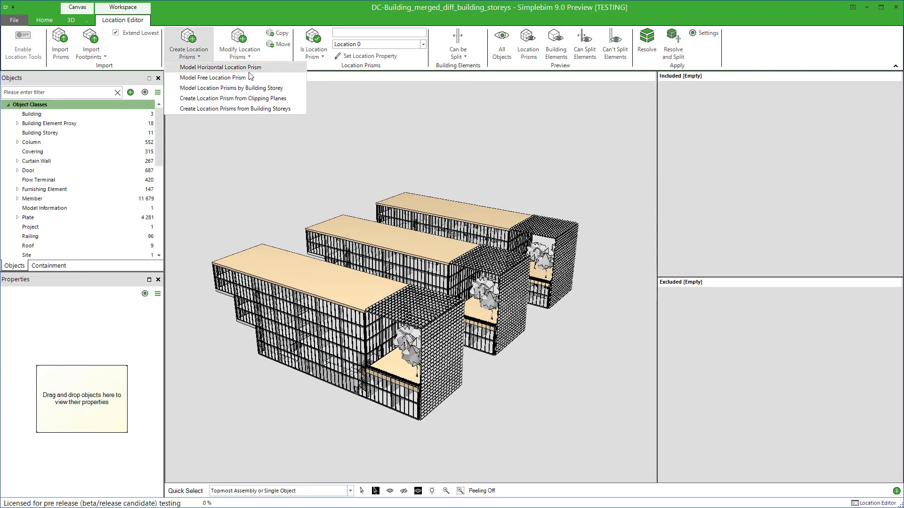
left_click(296, 90)
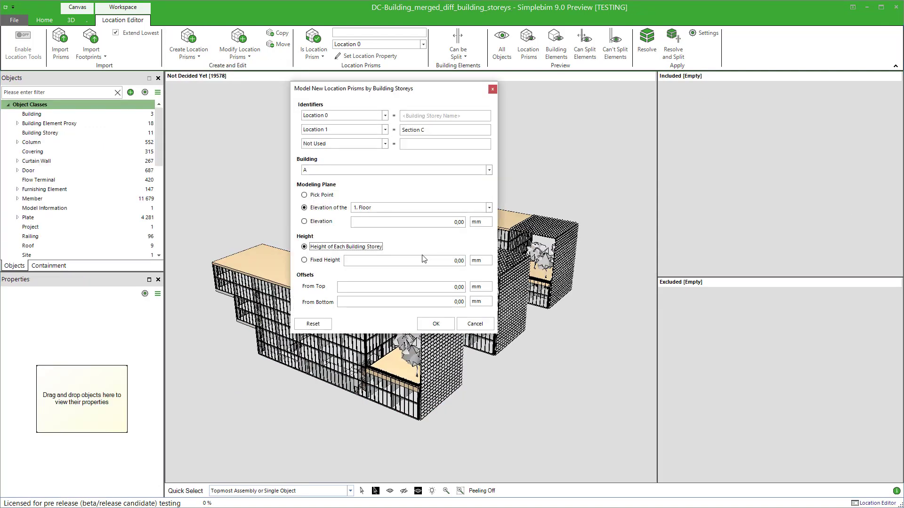
left_click_drag(422, 261, 470, 263)
type("1 000")
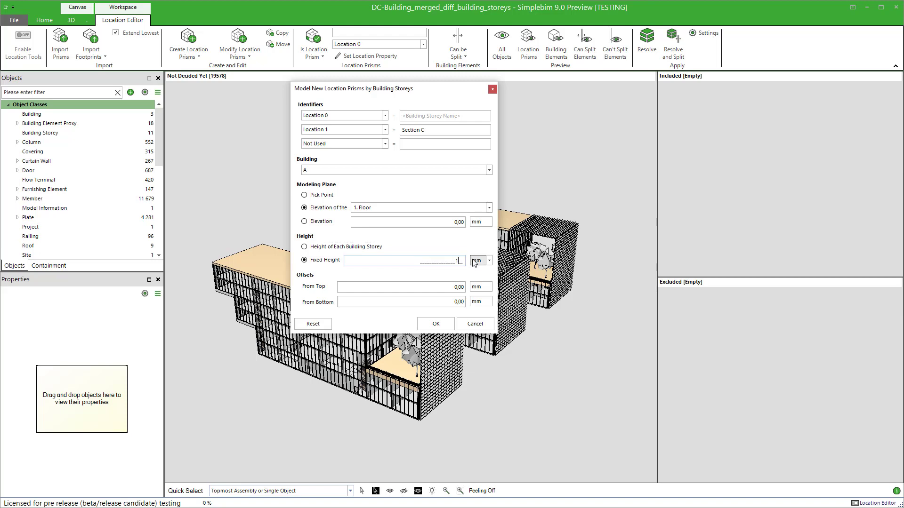
left_click(450, 325)
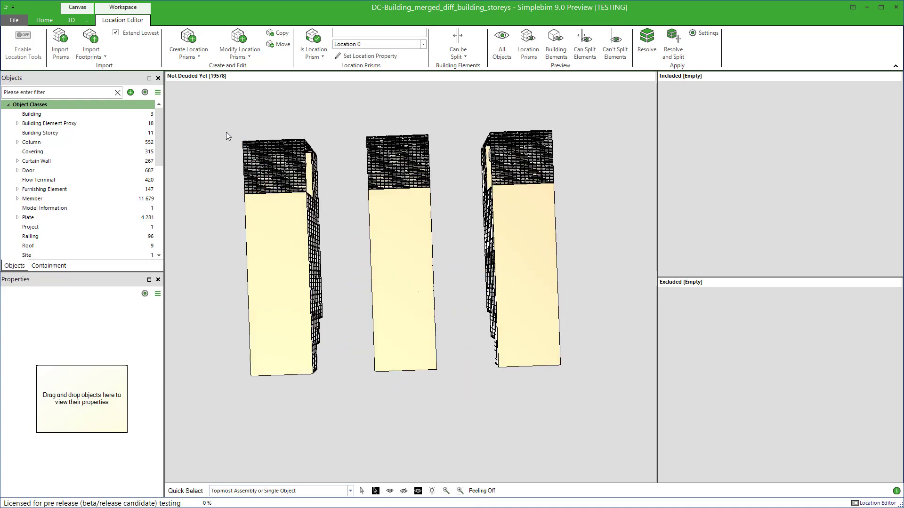
Step: Draw a four-point polygon over the outer half of the leftmost building in plan to create its fixed-height storey prisms
left_click(277, 131)
left_click(283, 399)
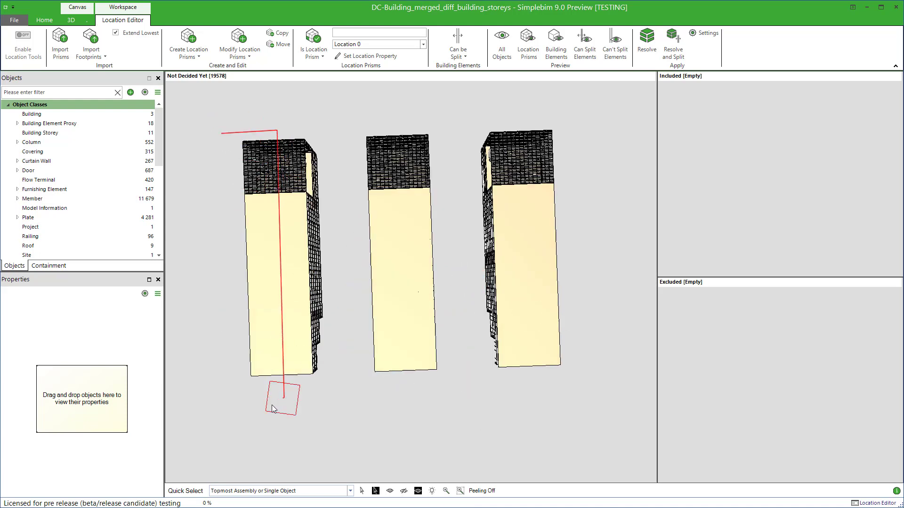
left_click(224, 397)
key("Return")
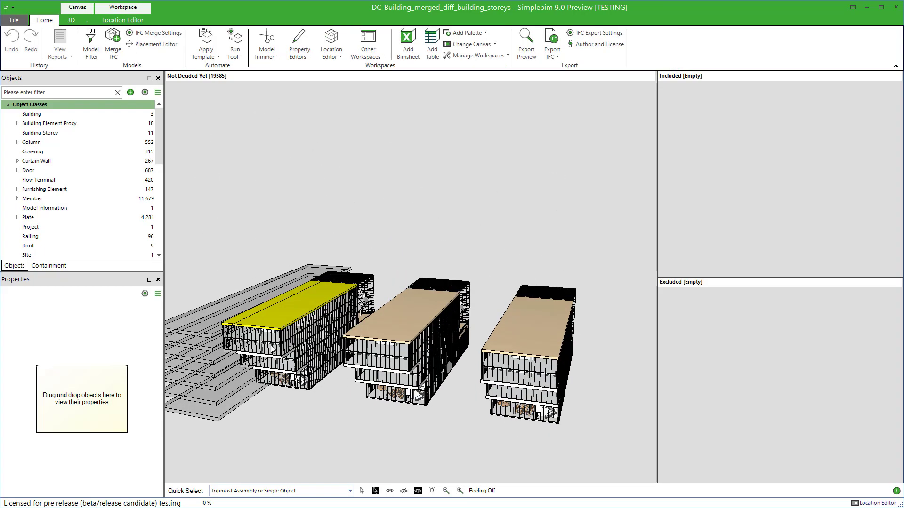
Step: Measure the height of the lowest location prism at its front corner
scroll(262, 399, "up", 6)
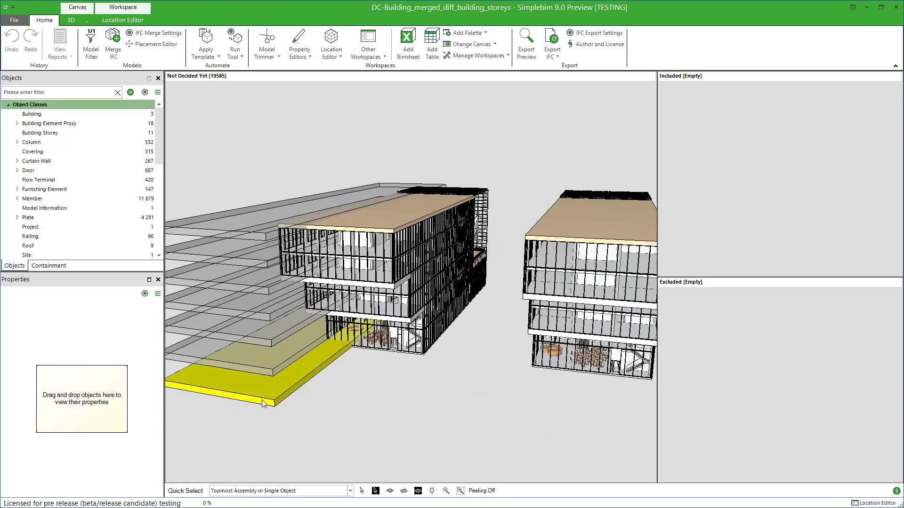
left_click(71, 19)
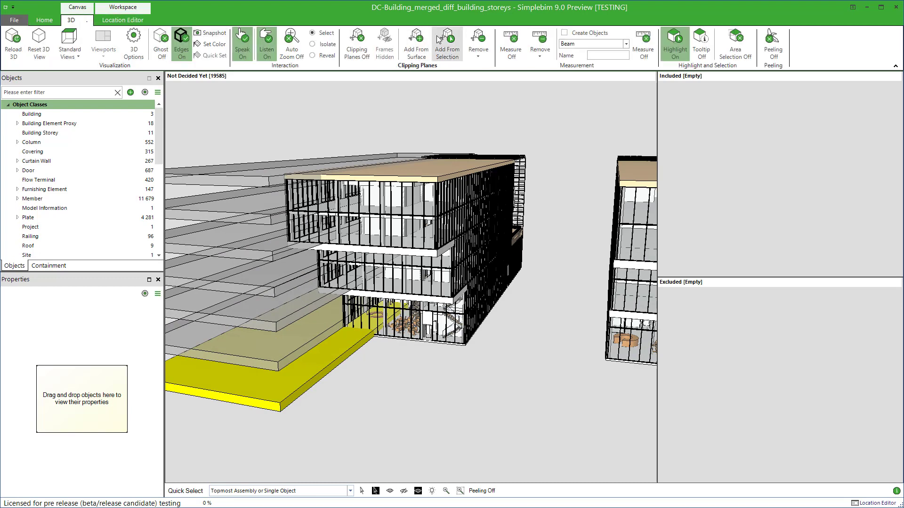
left_click(508, 50)
left_click(474, 252)
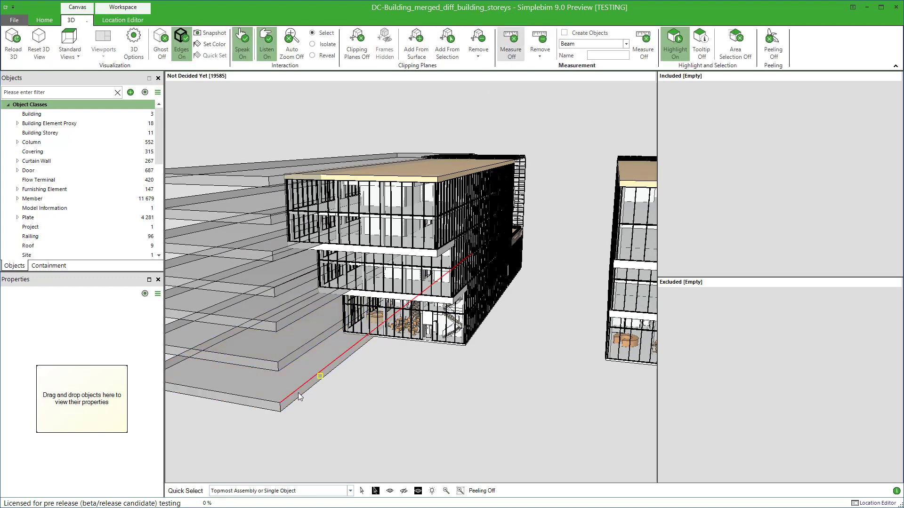
left_click(280, 413)
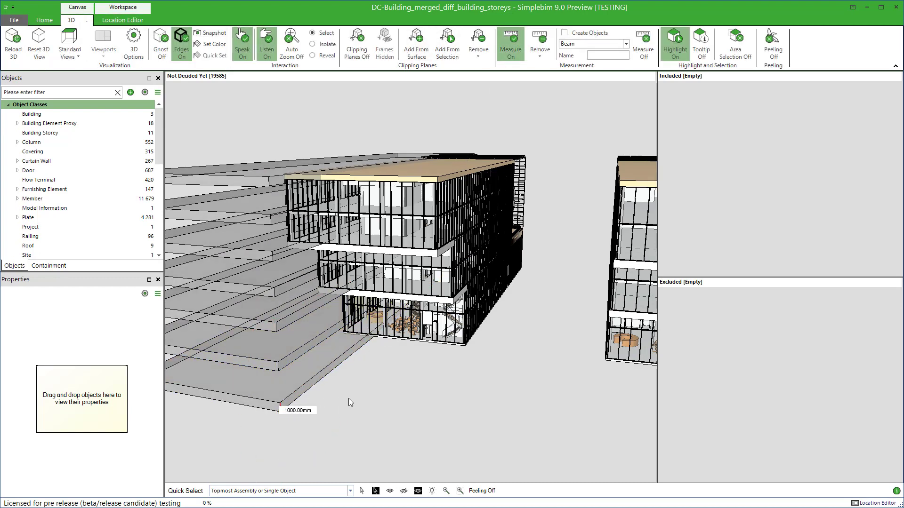
Step: Set up another set of prisms by building storey for Section C with a 500 mm offset from the bottom, and accept the settings
left_click(122, 20)
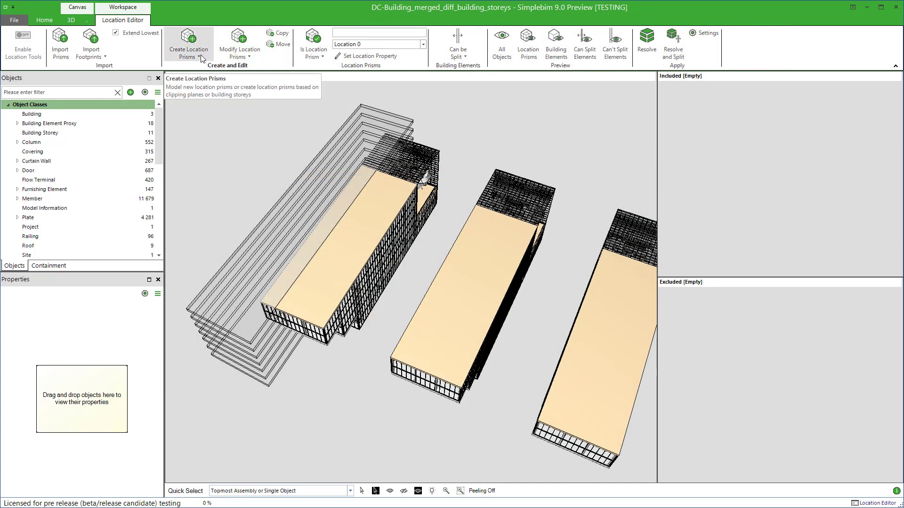
left_click(189, 51)
left_click(296, 92)
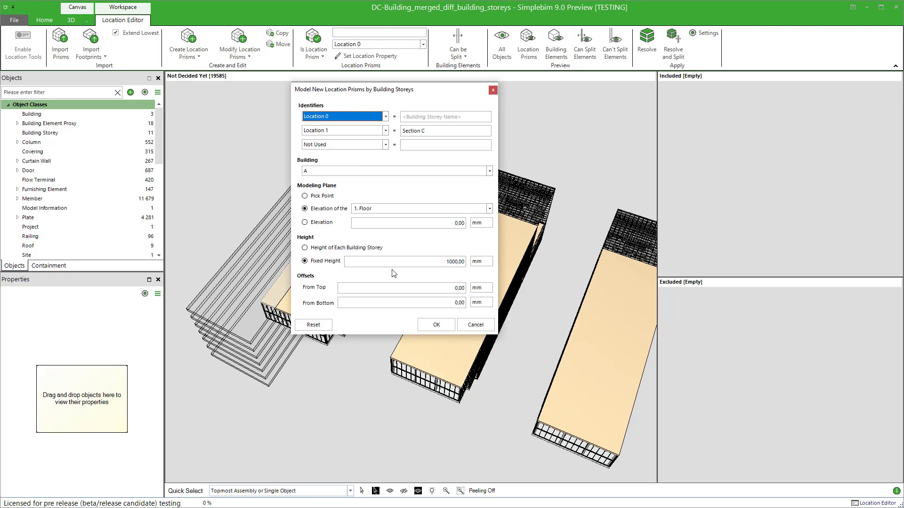
left_click(437, 305)
left_click_drag(437, 305, 459, 304)
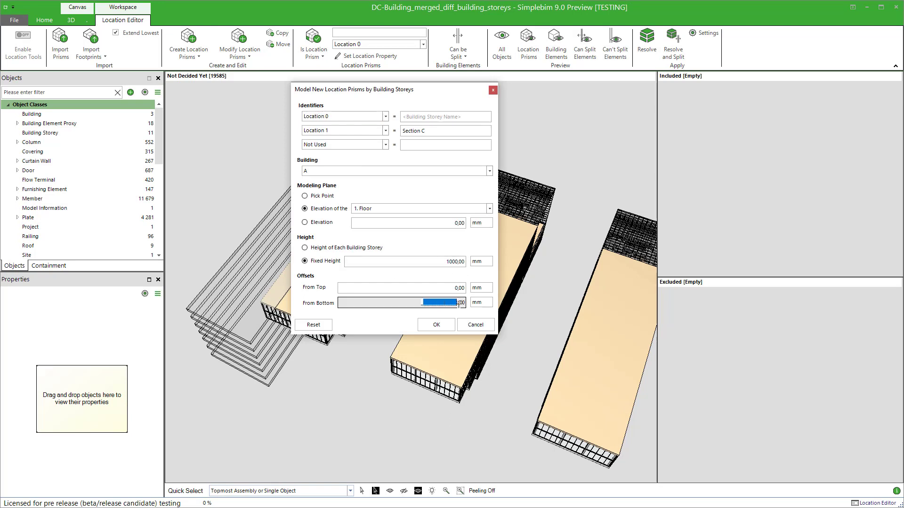
type("50")
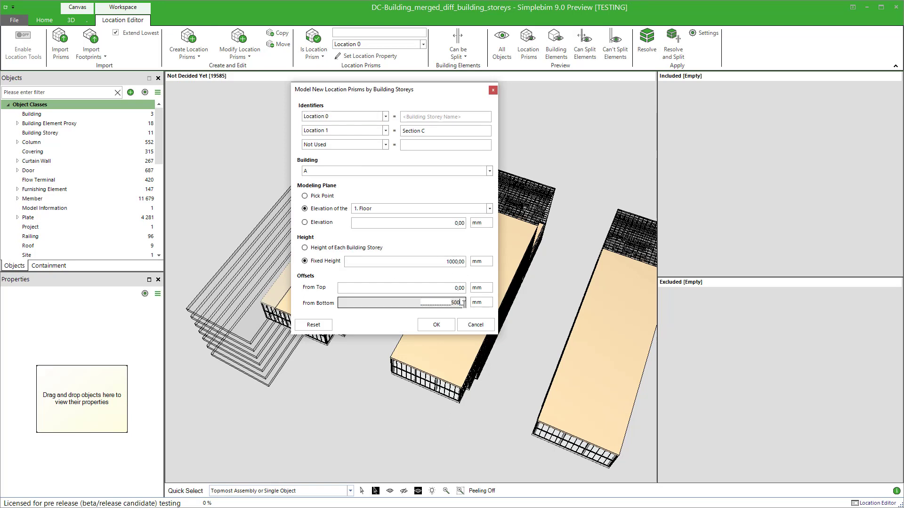
left_click(442, 326)
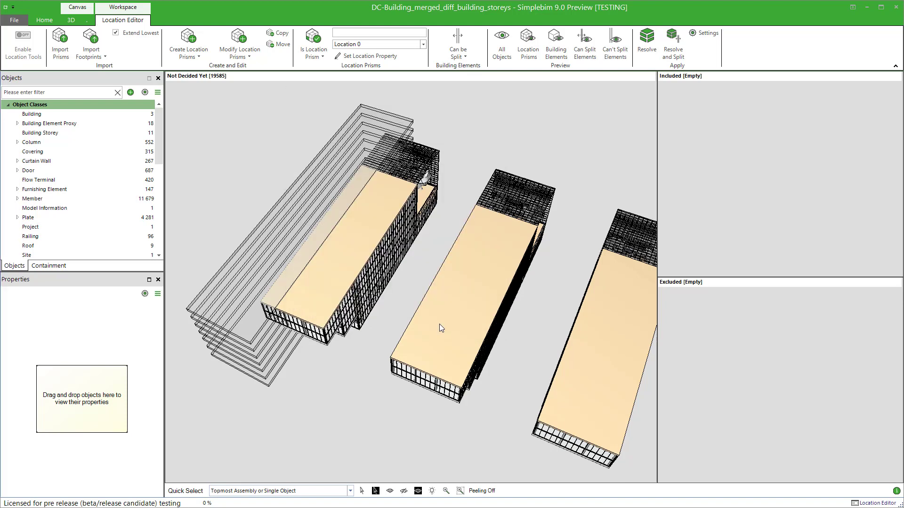
Step: Draw a four-point polygon over the leftmost building's remaining half, adjoining the existing prisms, to create the offset storey prisms
scroll(238, 338, "down", 1)
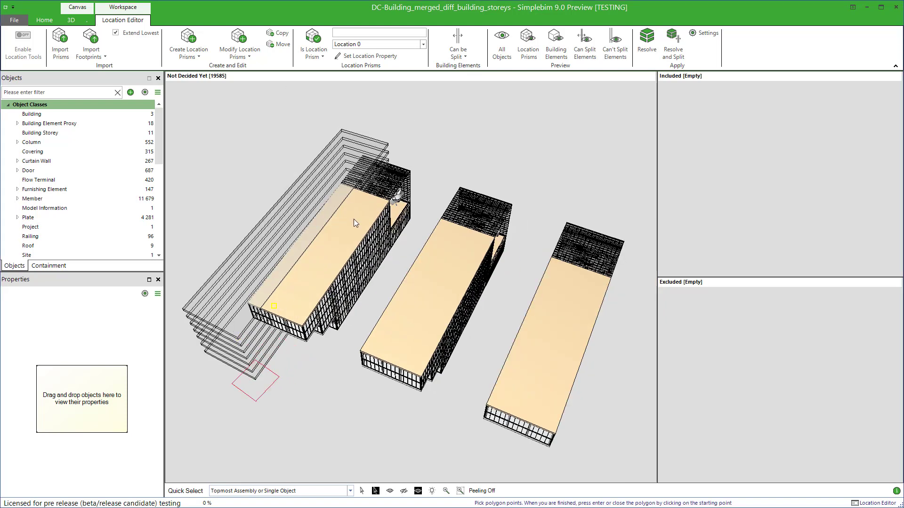
left_click(389, 145)
left_click(430, 208)
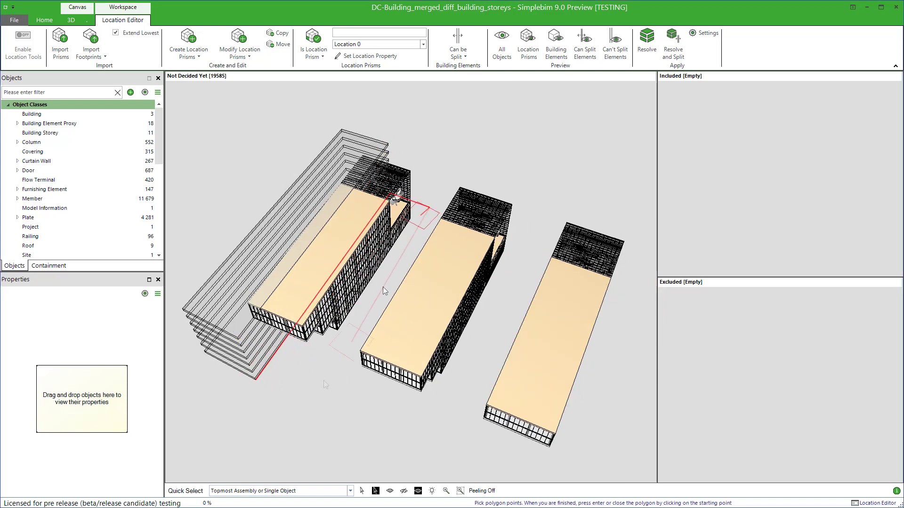
left_click(298, 397)
key("Return")
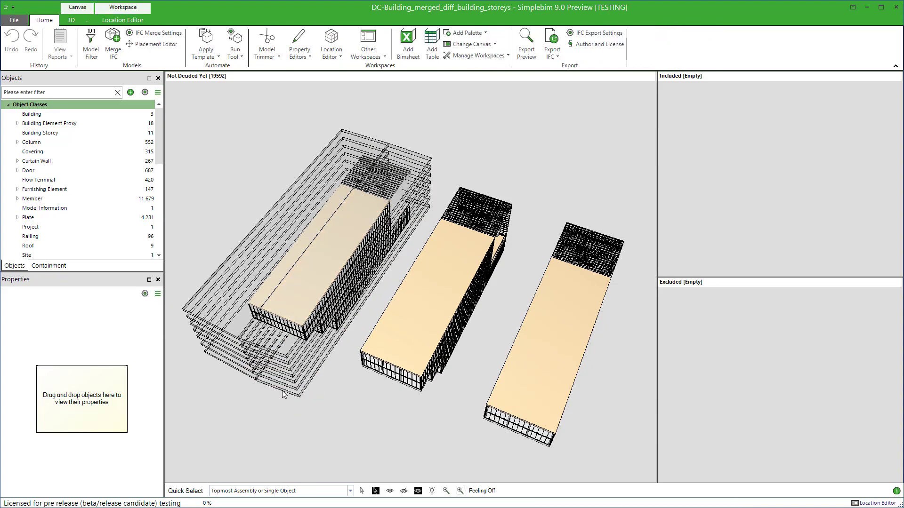
Step: Measure the vertical offset between the two adjoining lowest prisms at their shared corner
scroll(284, 394, "up", 5)
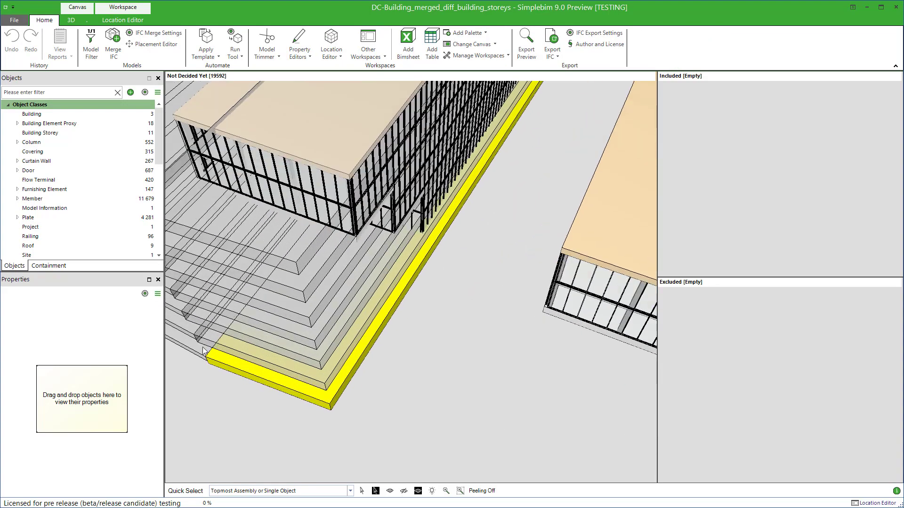
middle_click_drag(207, 347, 280, 274)
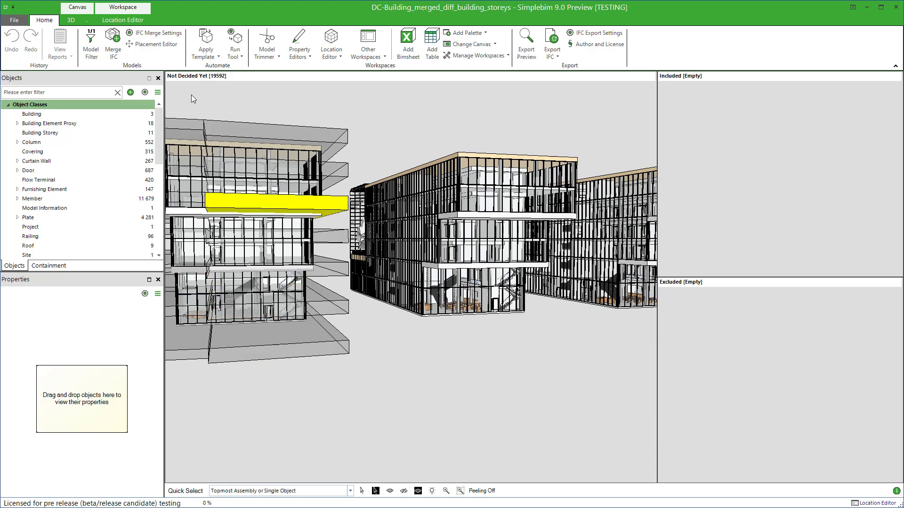
left_click(70, 19)
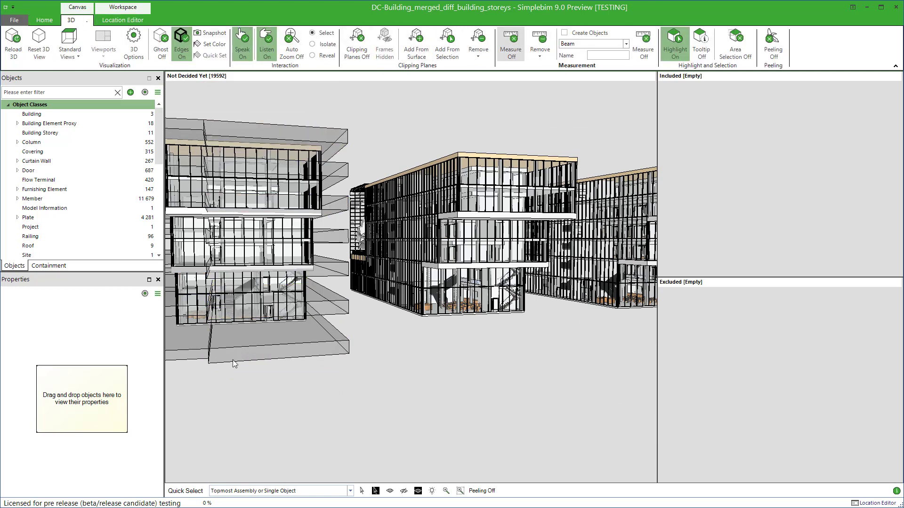
left_click(209, 363)
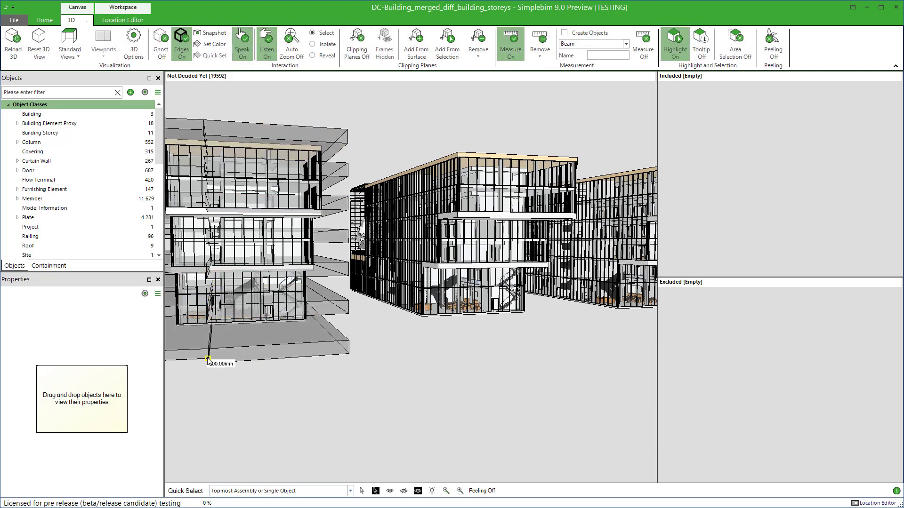
left_click(232, 356)
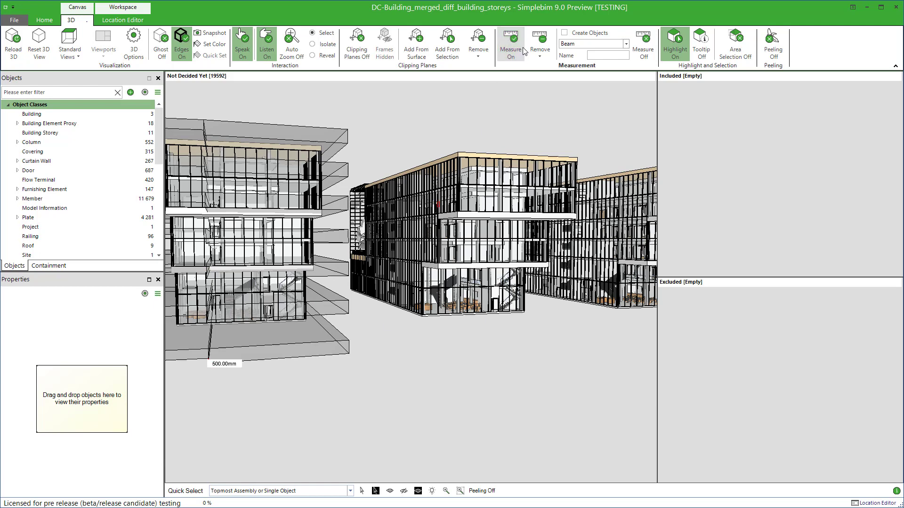
Step: Remove the measurement from the model and view all three buildings with their prisms
left_click(543, 56)
left_click(559, 69)
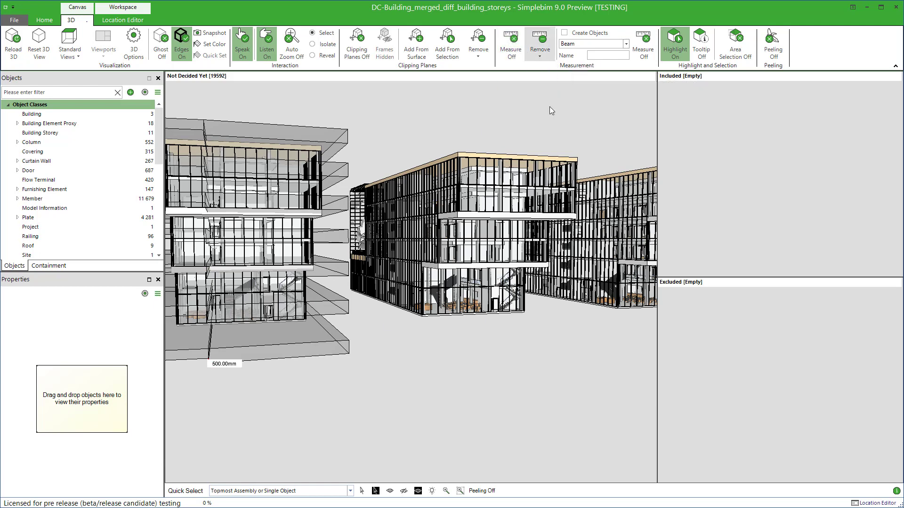
left_click(445, 491)
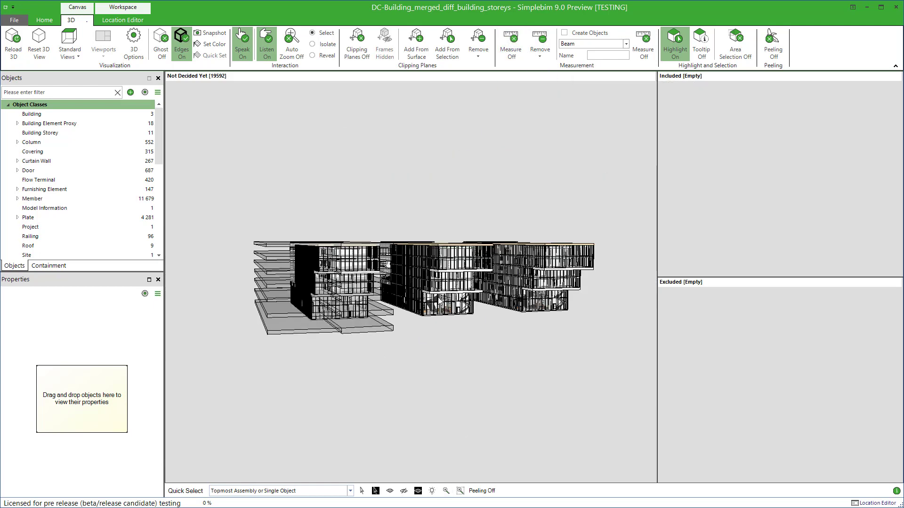
left_click_drag(438, 301, 467, 328)
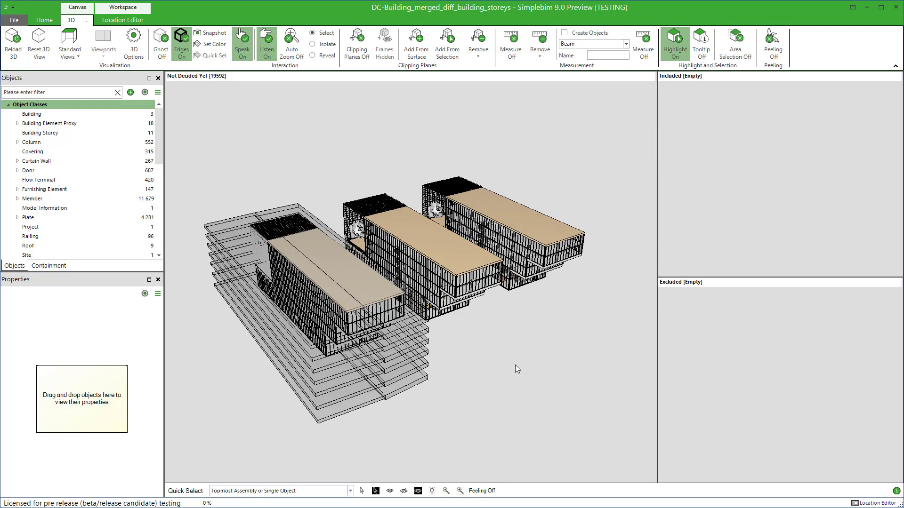